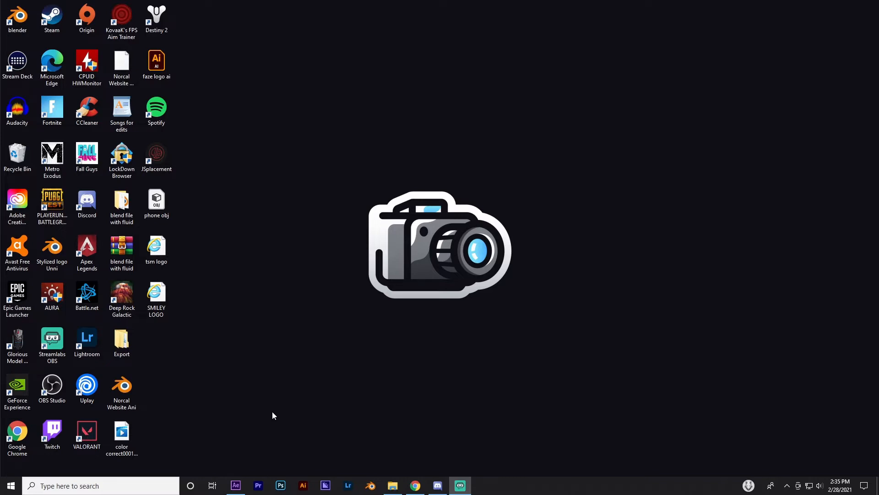
# - Switch to After Effects and create a new composition named tutorial
pyautogui.click(242, 485)
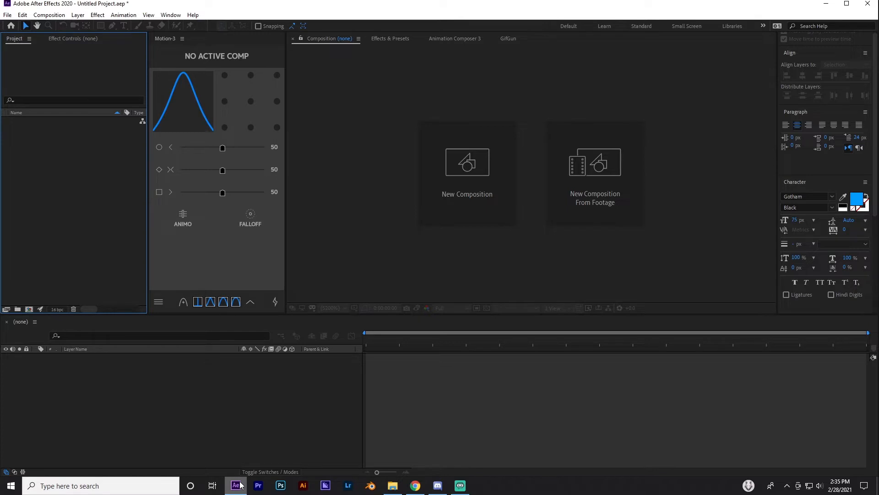
pyautogui.click(29, 309)
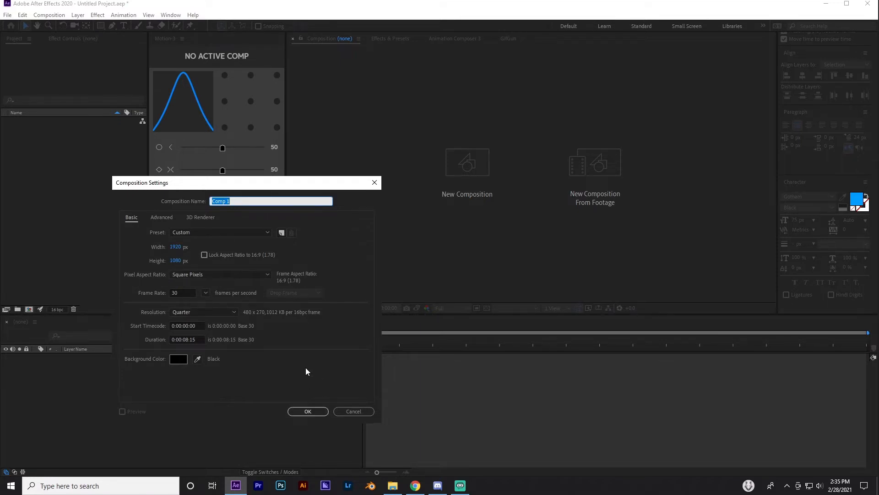
pyautogui.write('tutorial')
pyautogui.press('Return')
pyautogui.click(331, 308)
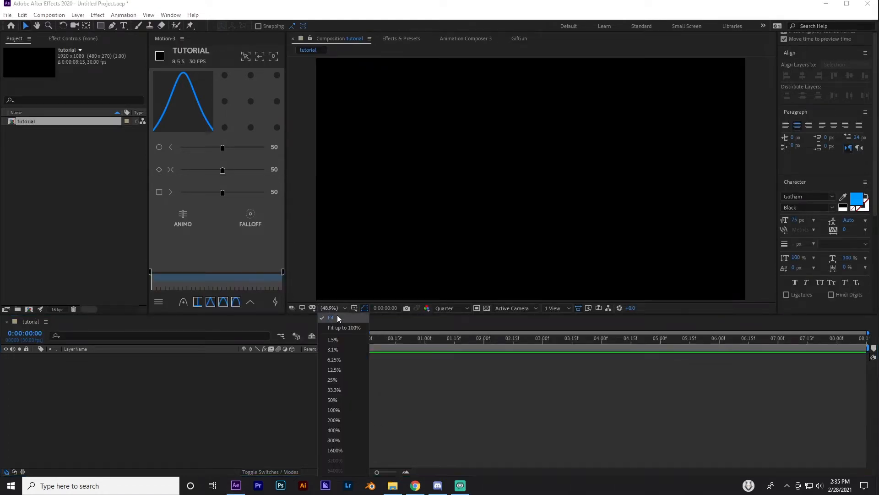
pyautogui.click(339, 318)
pyautogui.click(378, 359)
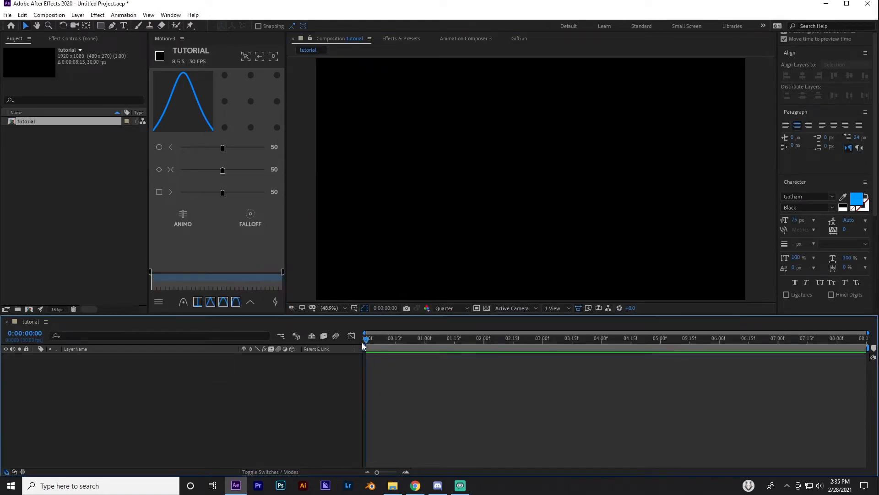
# - Add a text layer reading "3D" near the middle of the composition
pyautogui.click(124, 26)
pyautogui.click(511, 192)
pyautogui.write('3')
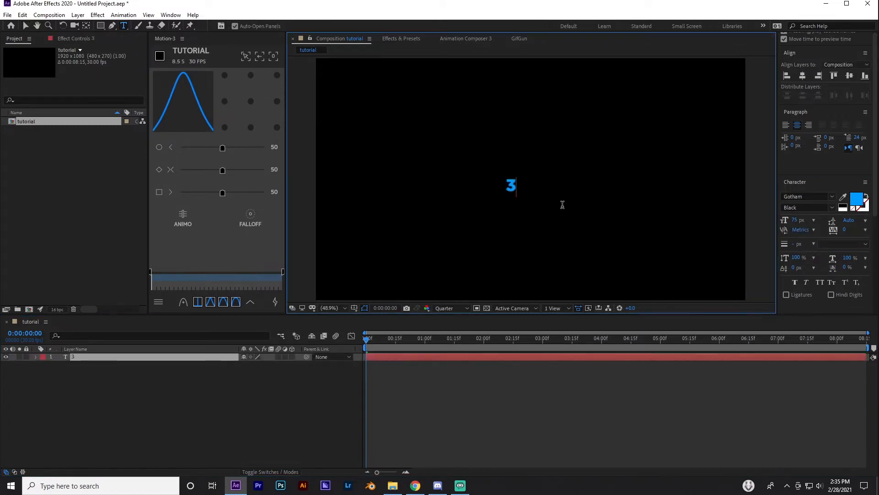
pyautogui.write('D')
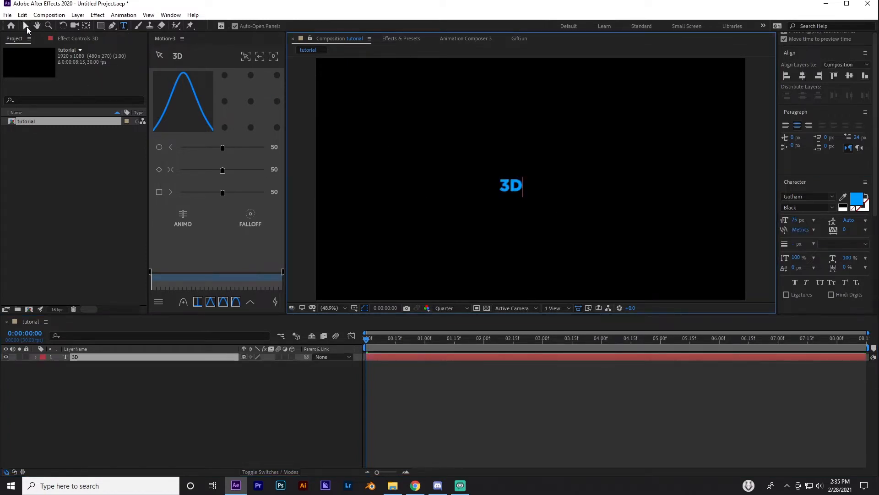
pyautogui.click(26, 26)
# - Centre the text layer horizontally and vertically in the composition
pyautogui.click(803, 75)
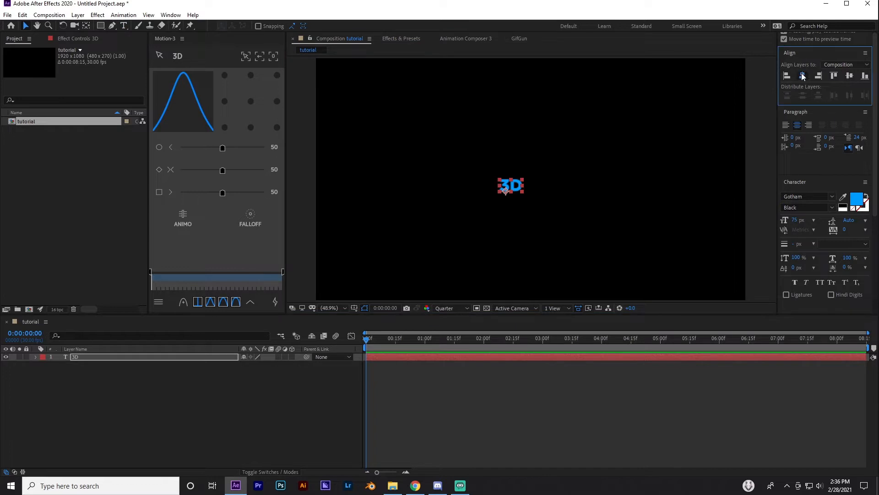
pyautogui.click(850, 75)
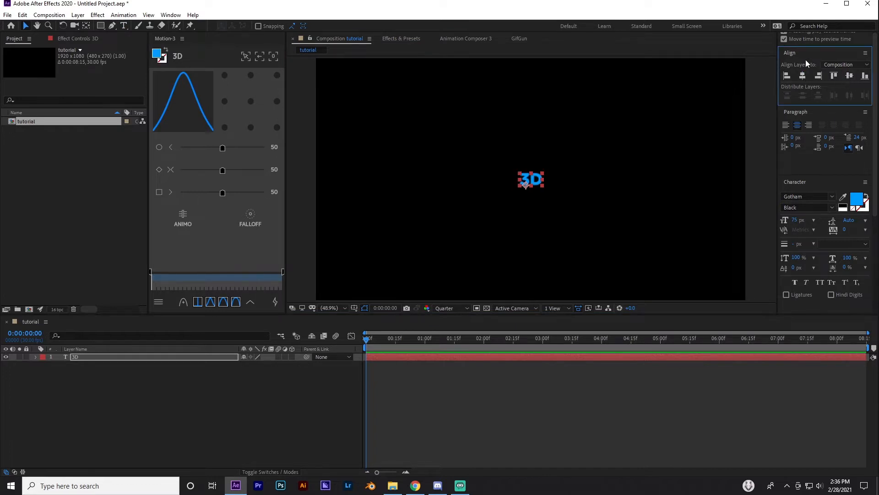
pyautogui.click(172, 16)
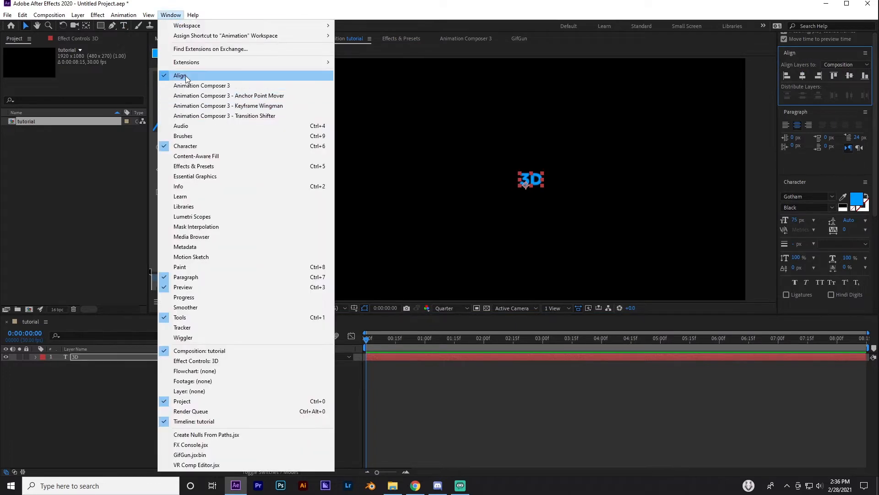
pyautogui.click(418, 390)
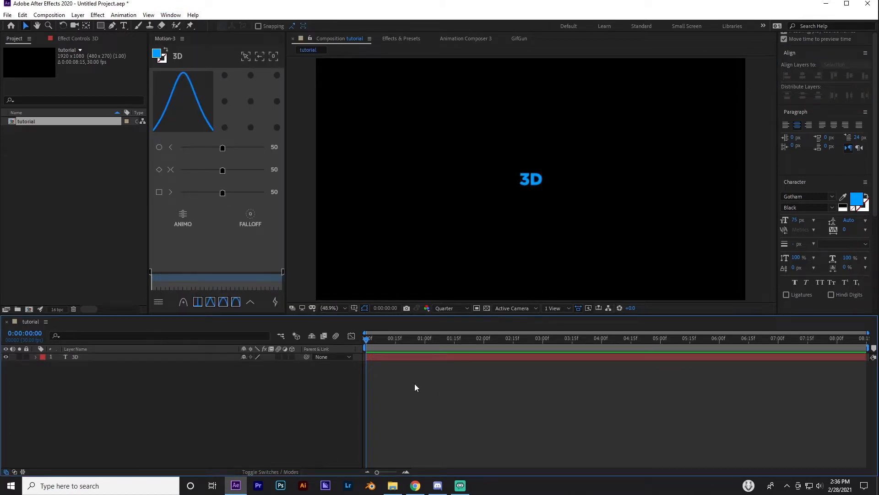
# - Move the text layer's anchor point to the centre of the lettering
pyautogui.click(408, 358)
pyautogui.click(251, 101)
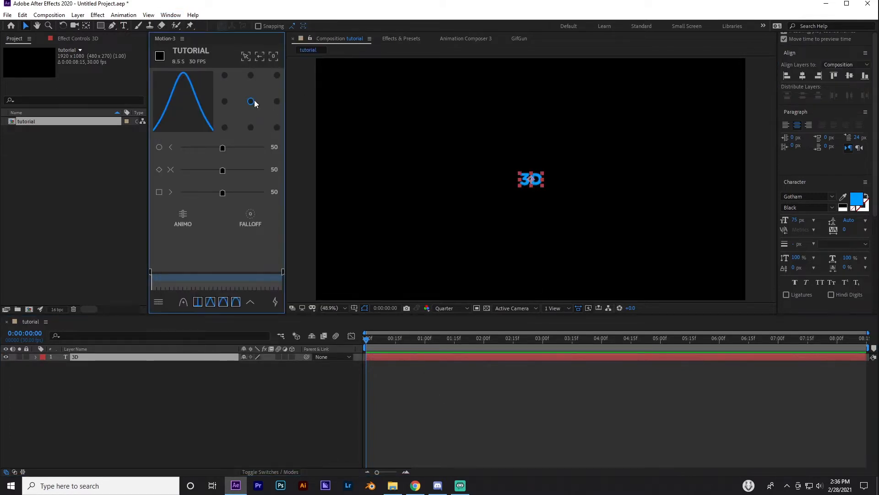
pyautogui.click(435, 384)
# - Scale the text layer to 420% and turn it into a 3D layer
pyautogui.click(394, 357)
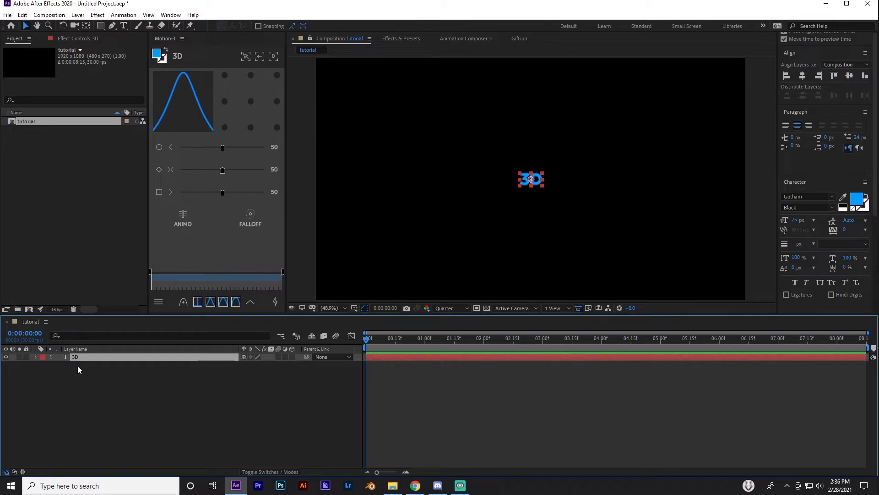
pyautogui.press('s')
pyautogui.moveTo(255, 365); pyautogui.dragTo(430, 381)
pyautogui.click(430, 381)
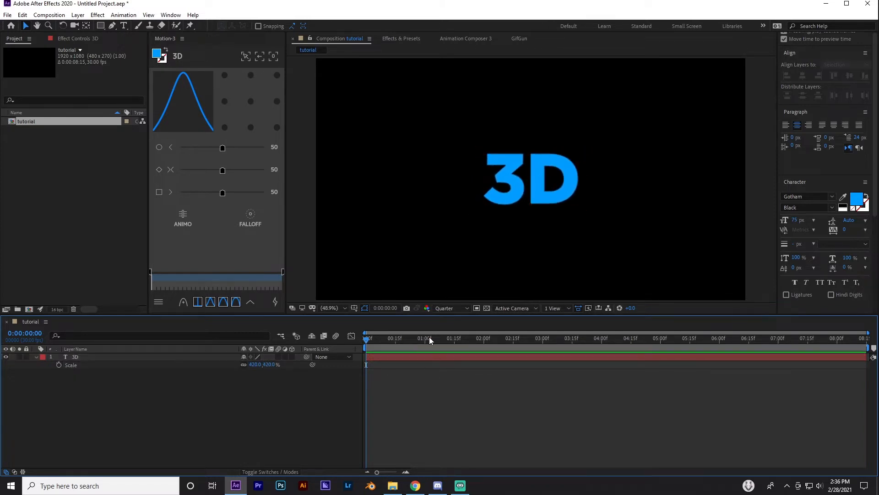
pyautogui.scroll(-2, 365, 294)
pyautogui.click(337, 308)
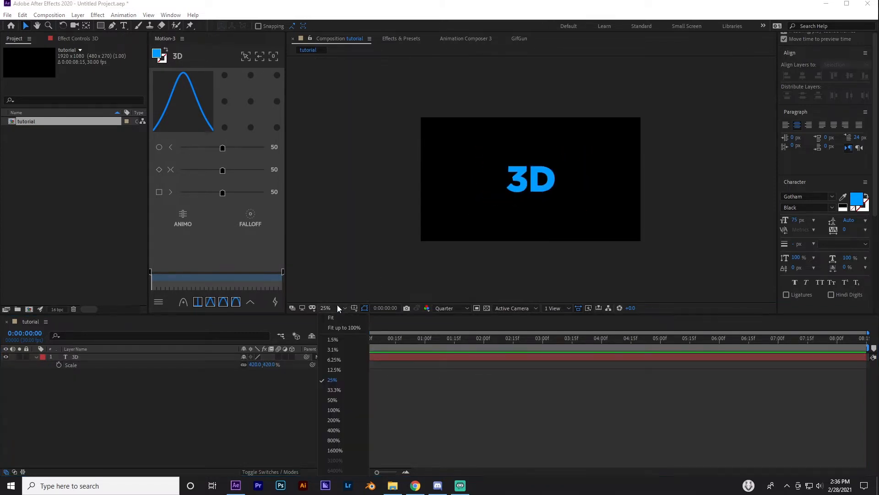
pyautogui.click(331, 317)
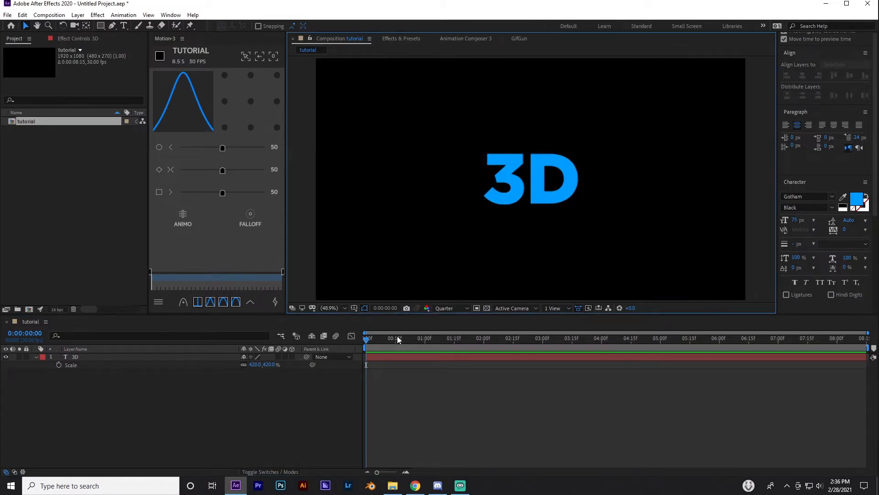
pyautogui.click(398, 355)
pyautogui.click(292, 356)
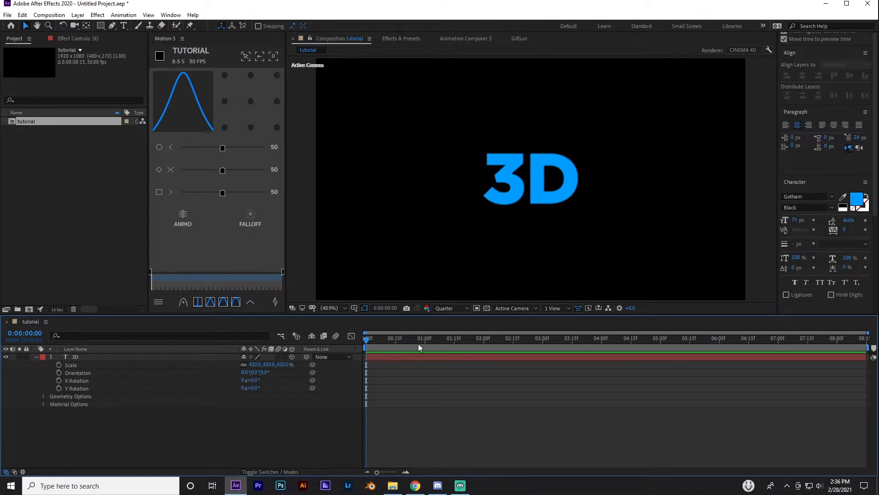
# - Set the composition's 3D renderer to CINEMA 4D
pyautogui.click(743, 49)
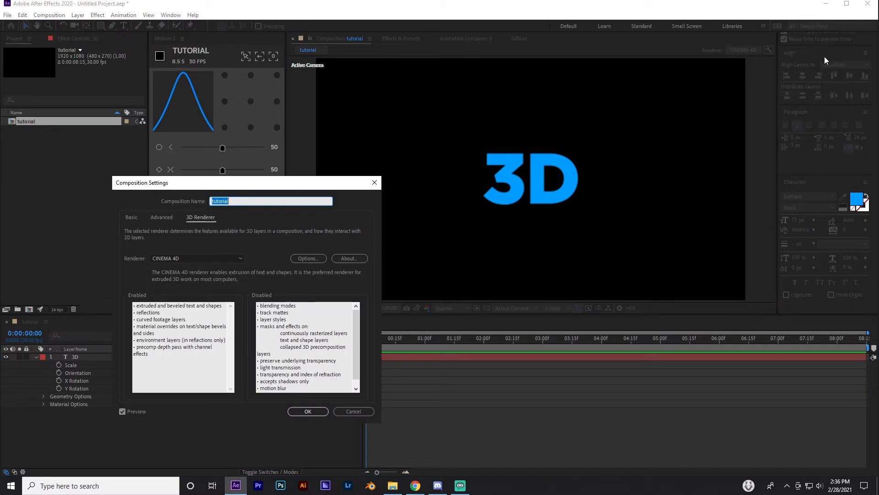
pyautogui.click(200, 258)
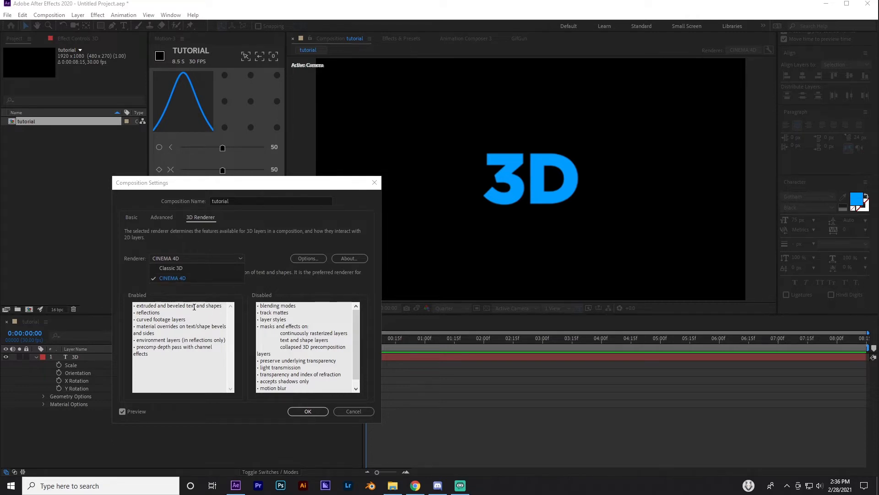
pyautogui.click(174, 271)
pyautogui.click(181, 262)
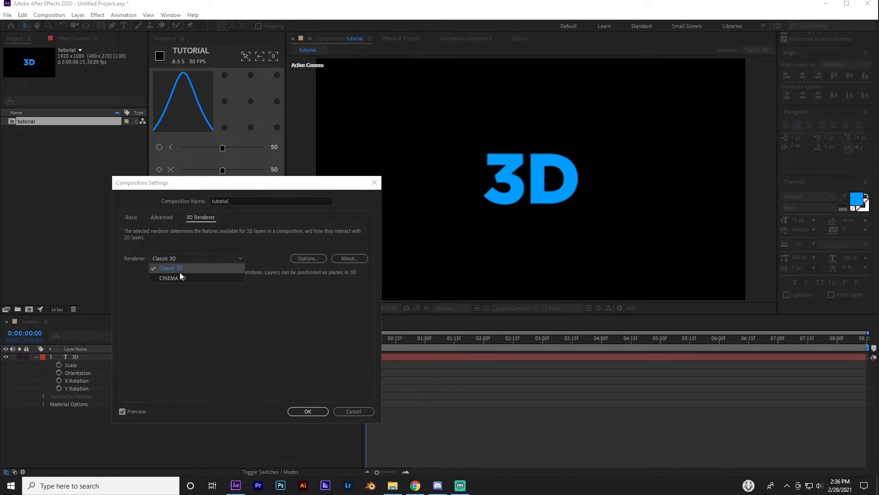
pyautogui.click(179, 268)
pyautogui.click(178, 261)
pyautogui.click(179, 275)
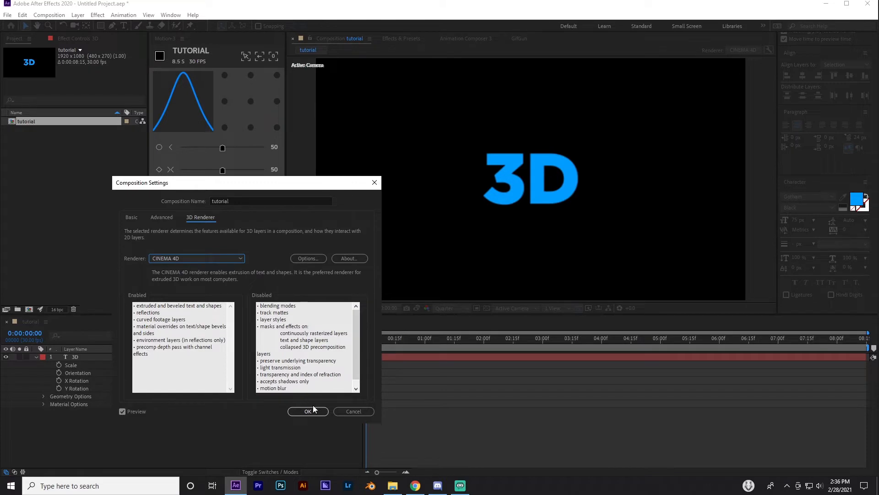
pyautogui.scroll(1, 261, 354)
pyautogui.scroll(-2, 290, 348)
pyautogui.scroll(2, 289, 348)
pyautogui.click(307, 411)
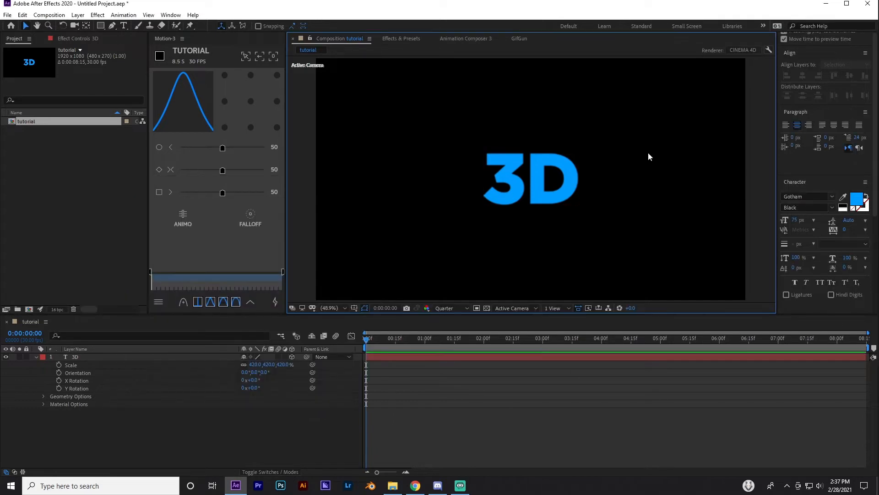
# - Add a two-node camera layer with the 35mm preset to the composition
pyautogui.click(395, 357)
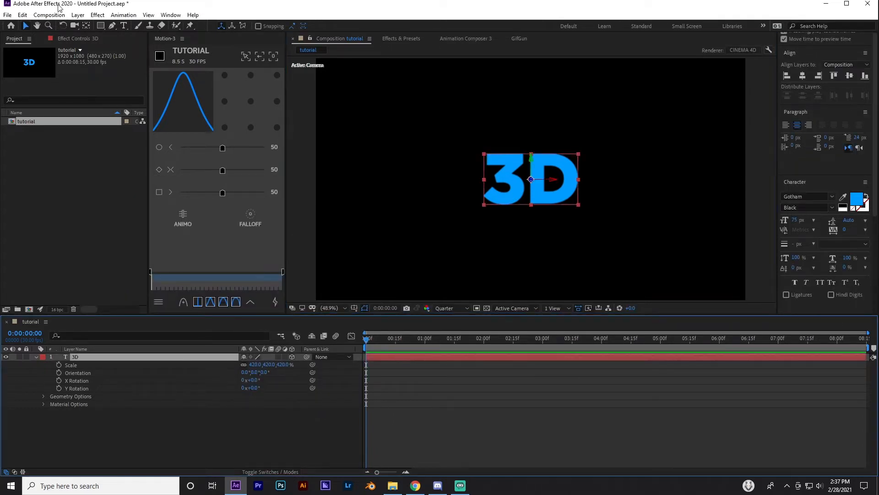
pyautogui.click(77, 14)
pyautogui.moveTo(91, 26)
pyautogui.click(255, 55)
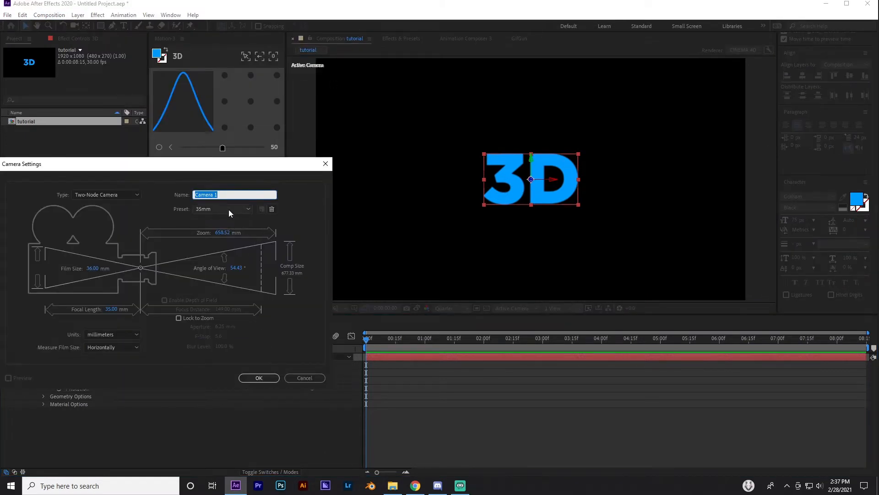
pyautogui.click(263, 379)
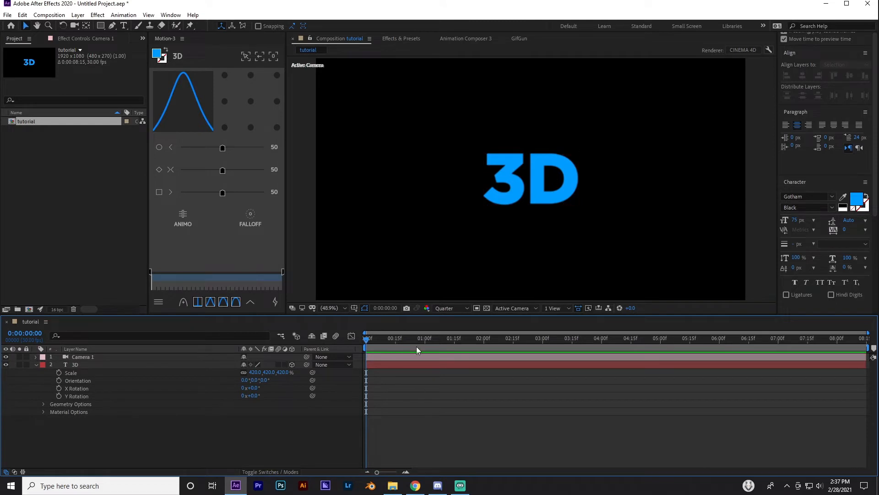
# - Set the text layer's extrusion depth to 40 in its geometry options
pyautogui.click(87, 365)
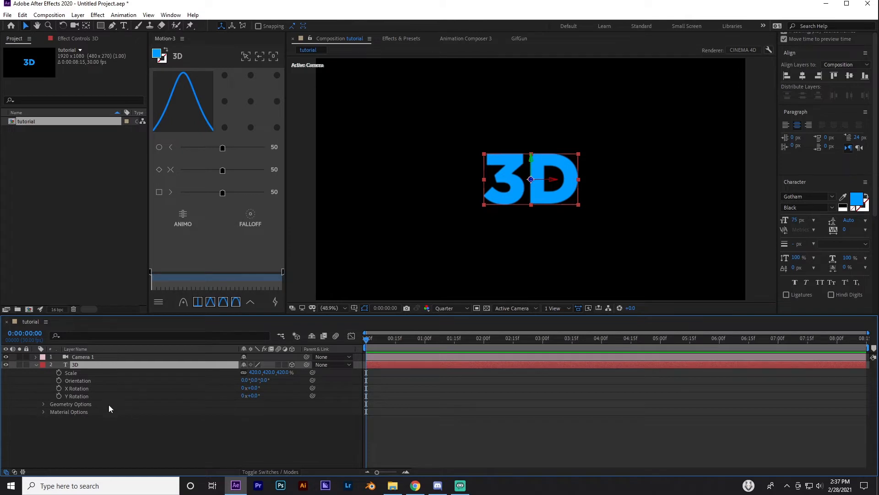
pyautogui.click(44, 404)
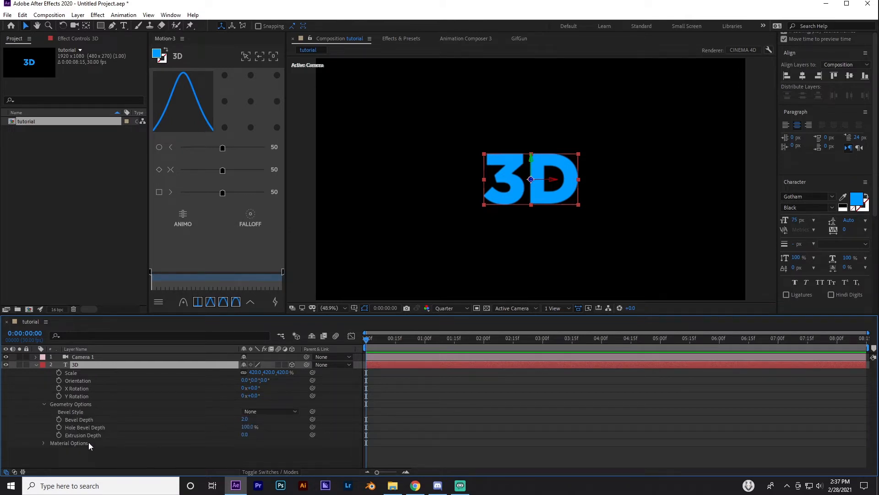
pyautogui.click(247, 437)
pyautogui.write('40')
pyautogui.press('Return')
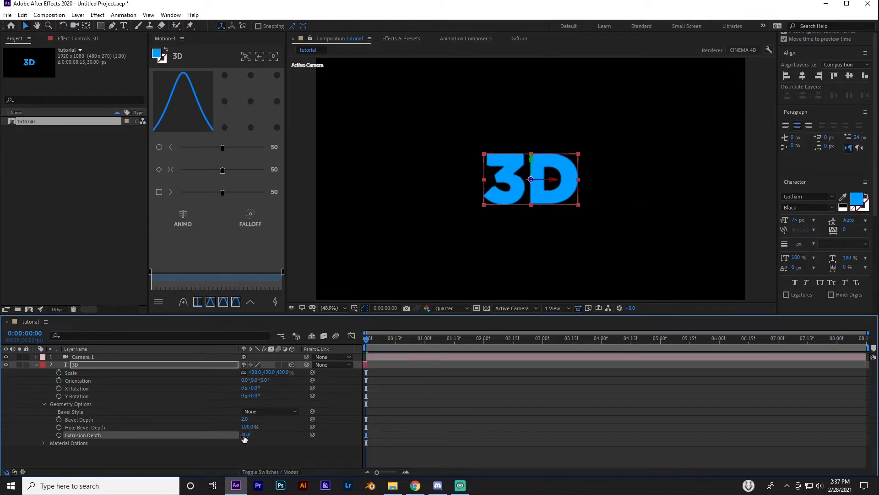
pyautogui.click(482, 393)
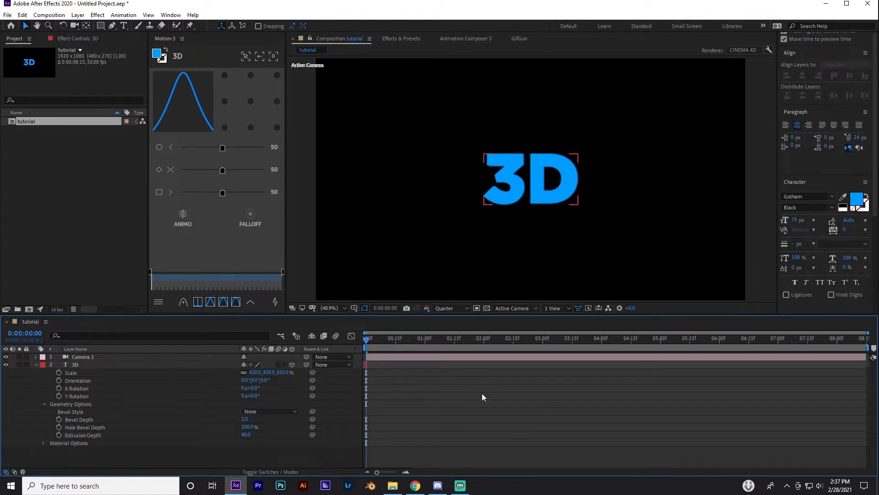
# - Add a text animator for the side color to the extruded text layer
pyautogui.click(532, 222)
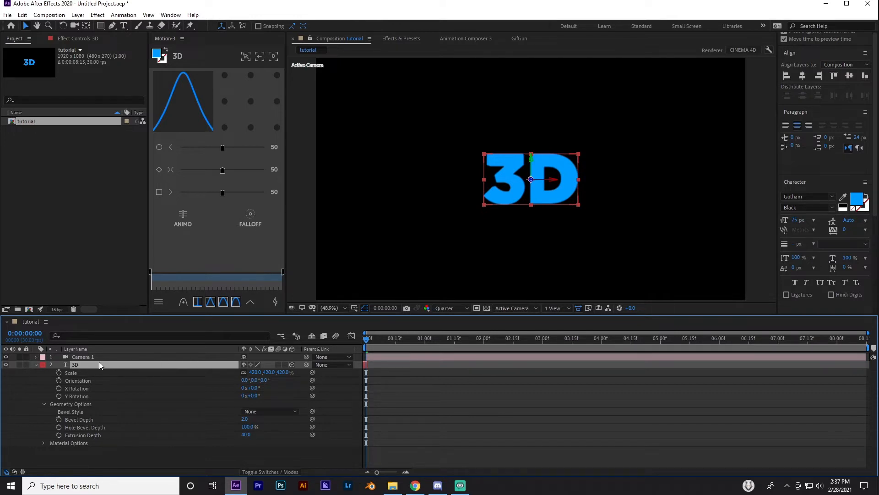
pyautogui.click(36, 366)
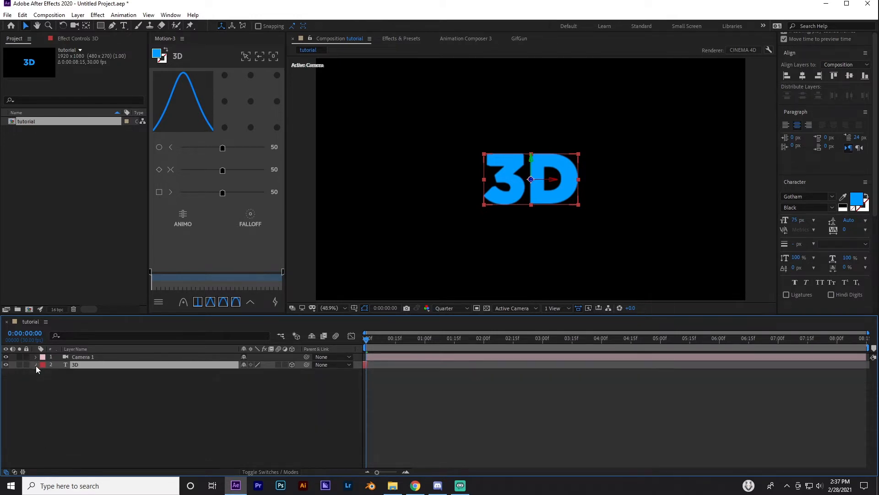
pyautogui.click(35, 366)
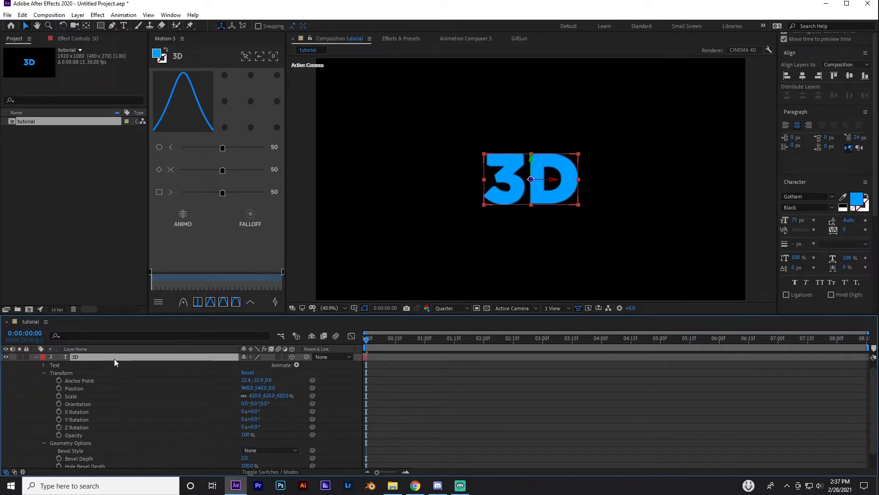
pyautogui.click(297, 365)
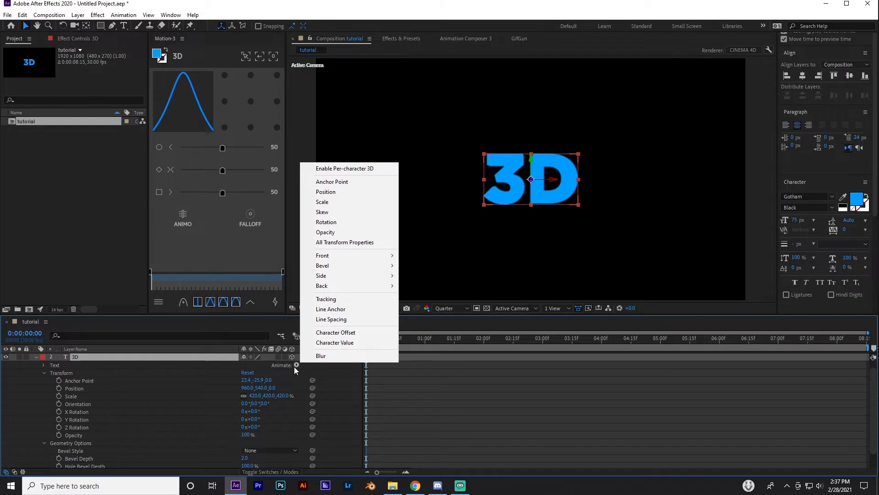
pyautogui.moveTo(347, 277)
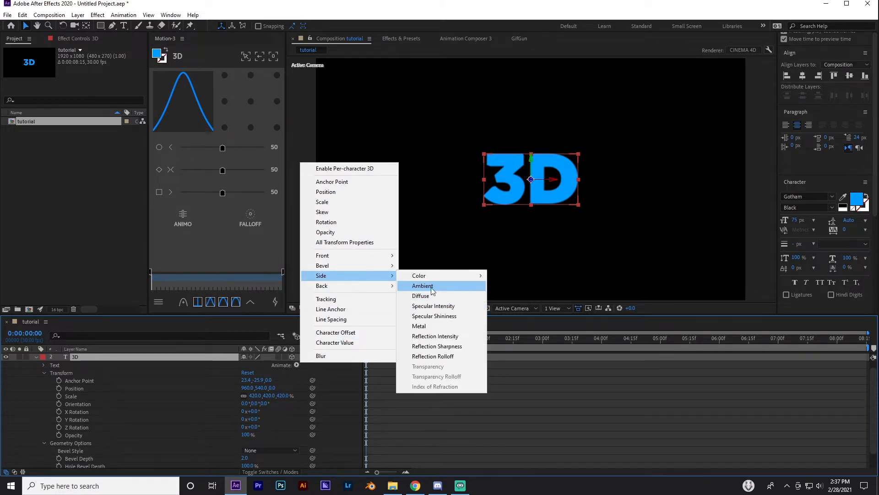
pyautogui.moveTo(439, 277)
pyautogui.click(519, 276)
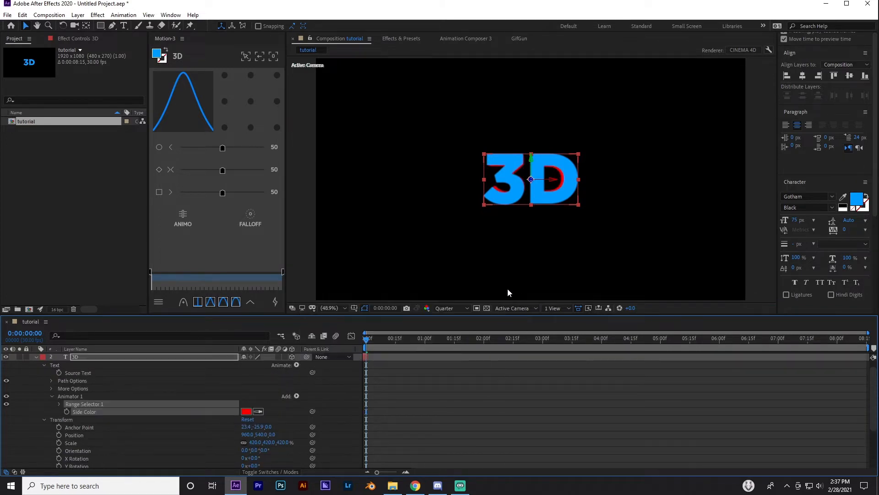
pyautogui.press('/')
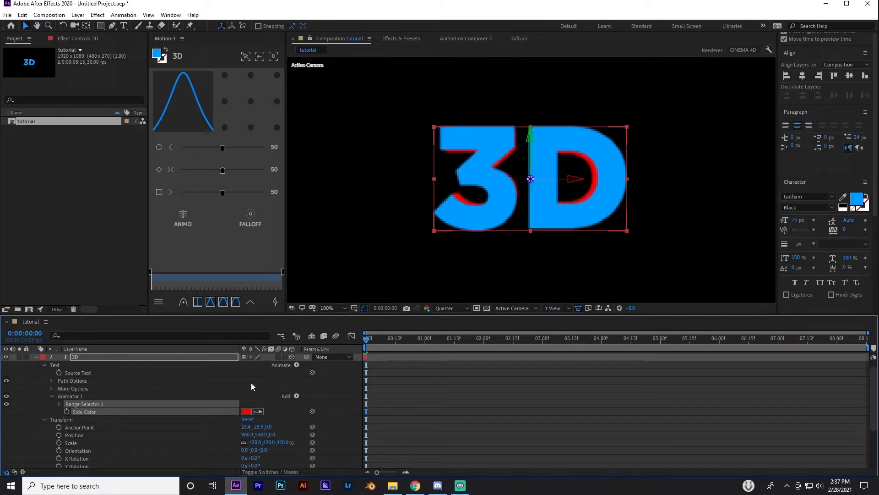
# - Set the text's side color to dark blue 00304F, sampling the front face's blue as the starting color
pyautogui.click(246, 411)
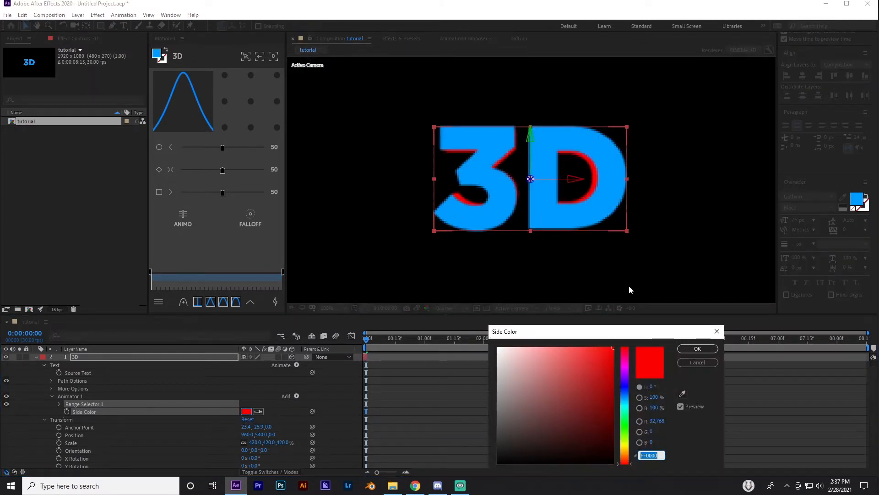
pyautogui.click(682, 393)
pyautogui.click(598, 219)
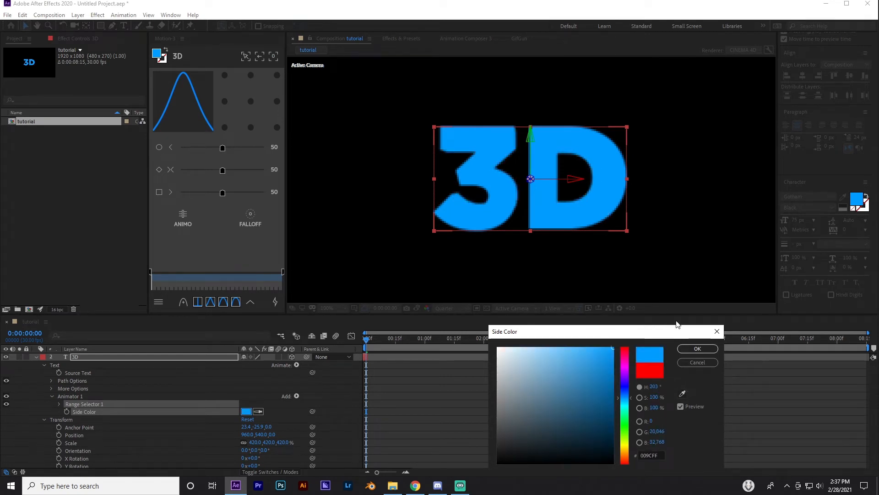
pyautogui.moveTo(588, 397); pyautogui.dragTo(616, 428)
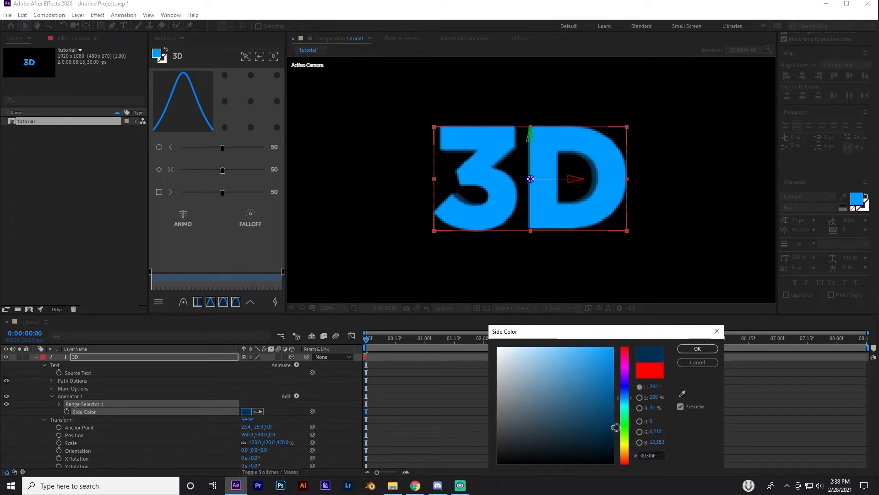
pyautogui.click(689, 349)
pyautogui.click(403, 241)
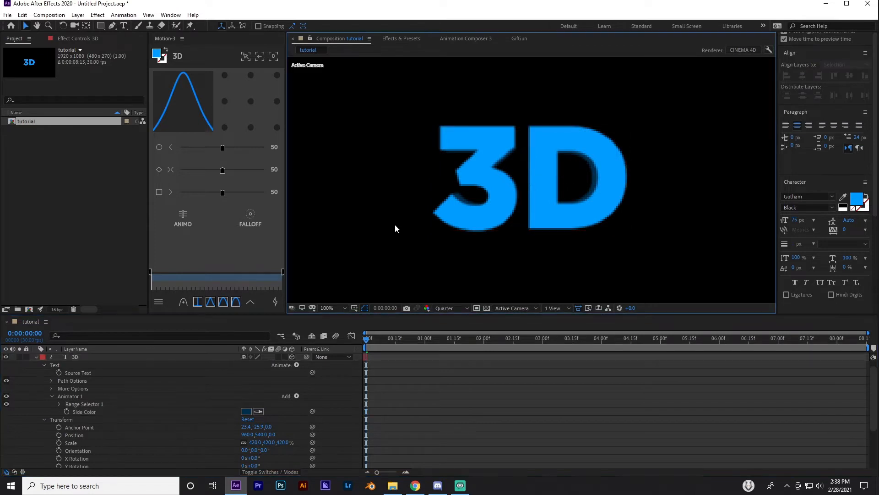
pyautogui.press('.')
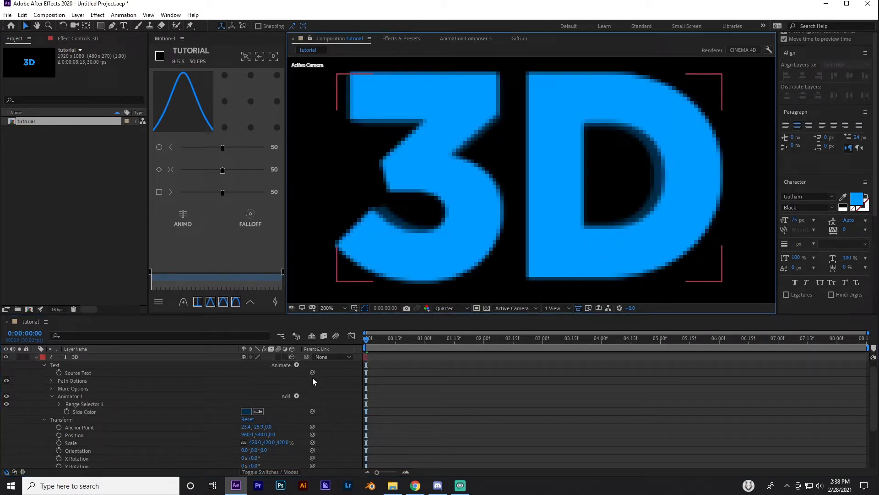
pyautogui.click(296, 366)
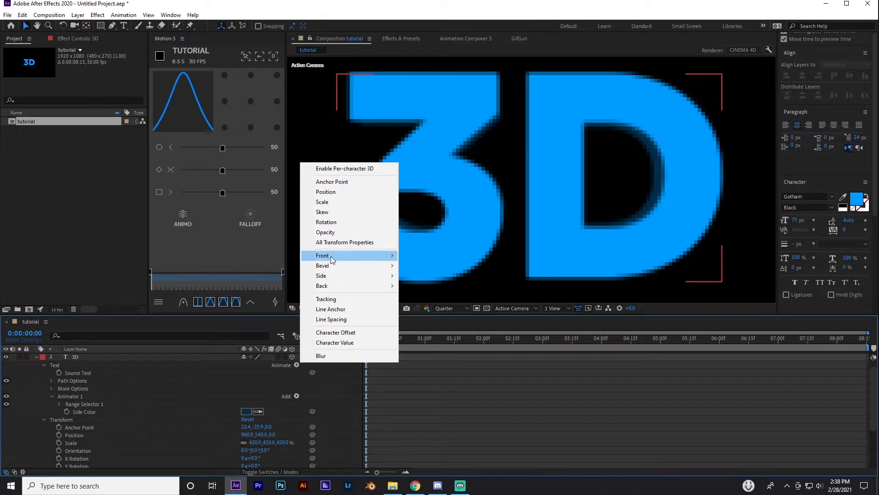
pyautogui.moveTo(330, 257)
pyautogui.click(336, 402)
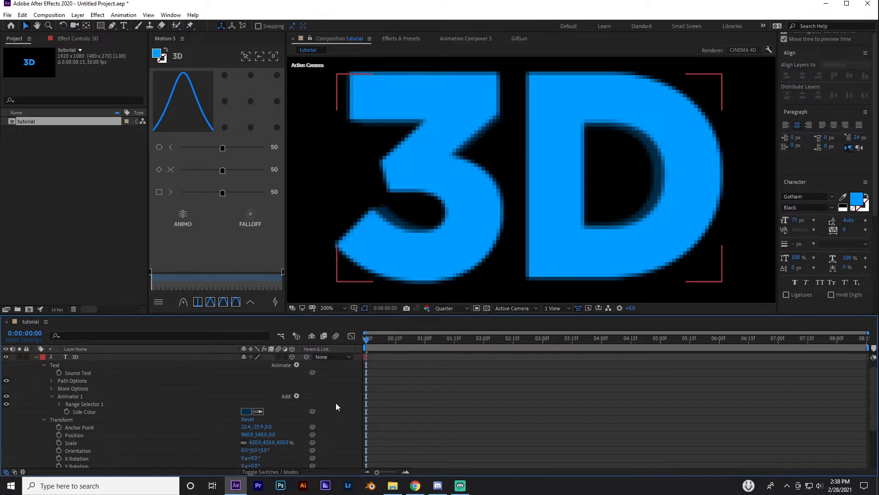
# - Set the text layer's bevel style to Concave and its bevel depth to 0.4 in the geometry options
pyautogui.click(71, 397)
pyautogui.scroll(-3, 175, 434)
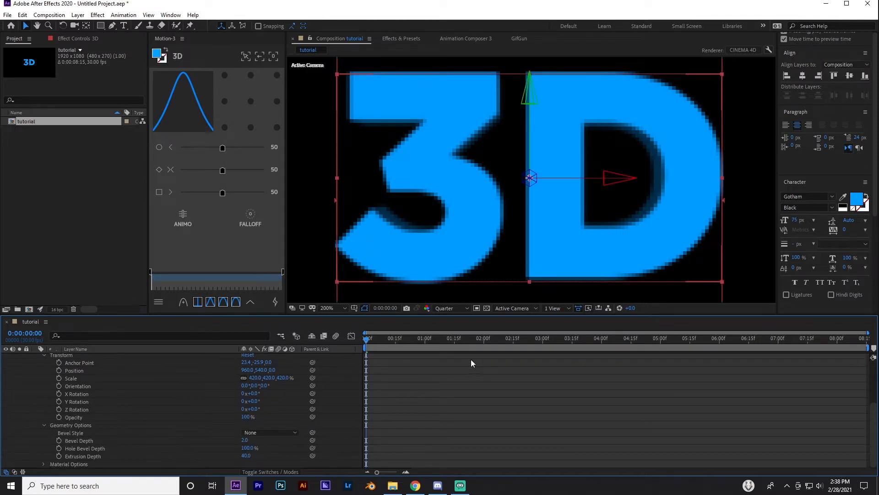
pyautogui.click(271, 433)
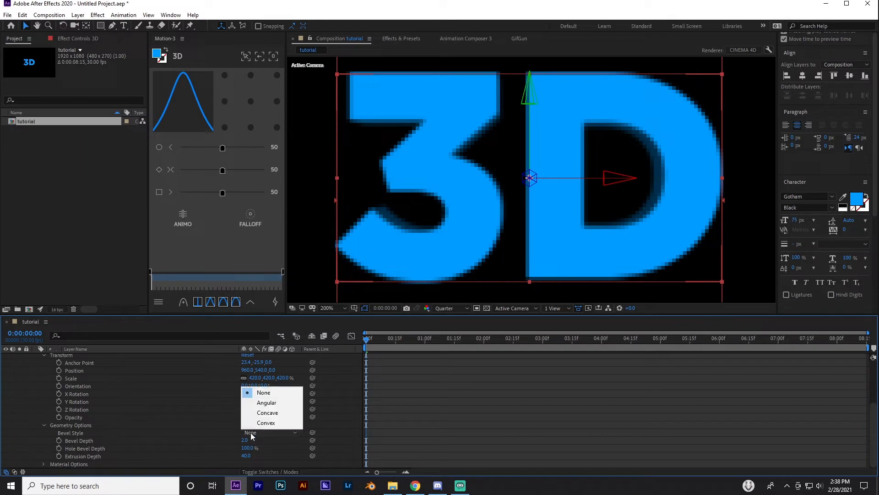
pyautogui.click(271, 391)
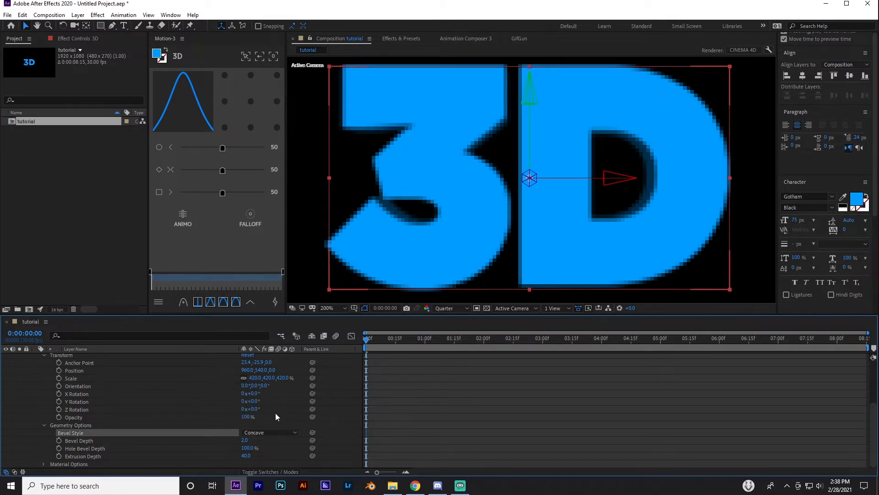
pyautogui.moveTo(245, 440); pyautogui.dragTo(244, 442)
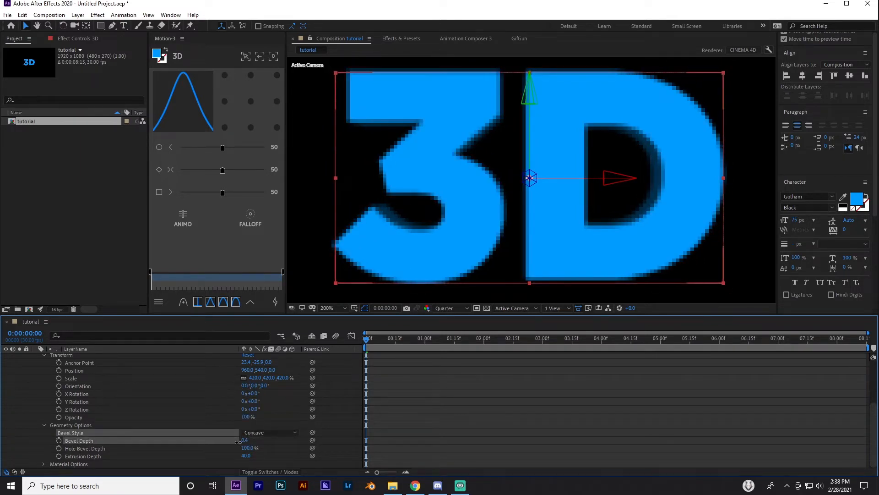
pyautogui.click(270, 432)
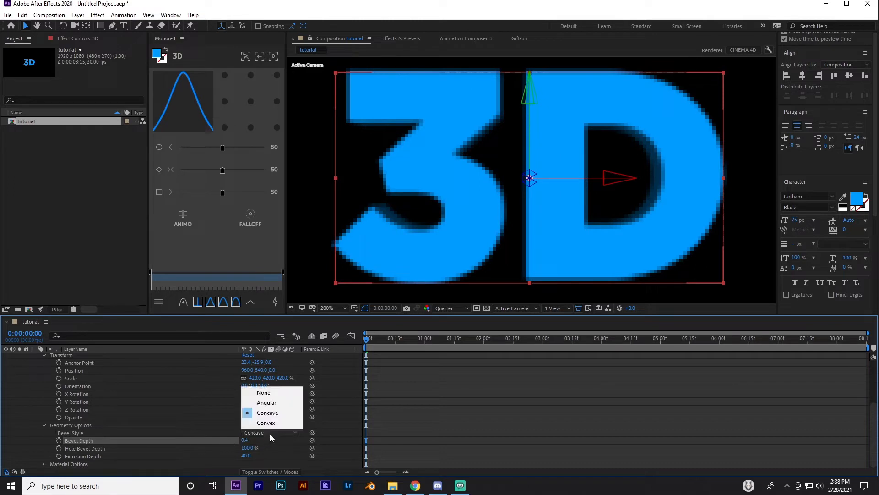
pyautogui.click(328, 420)
pyautogui.click(328, 420)
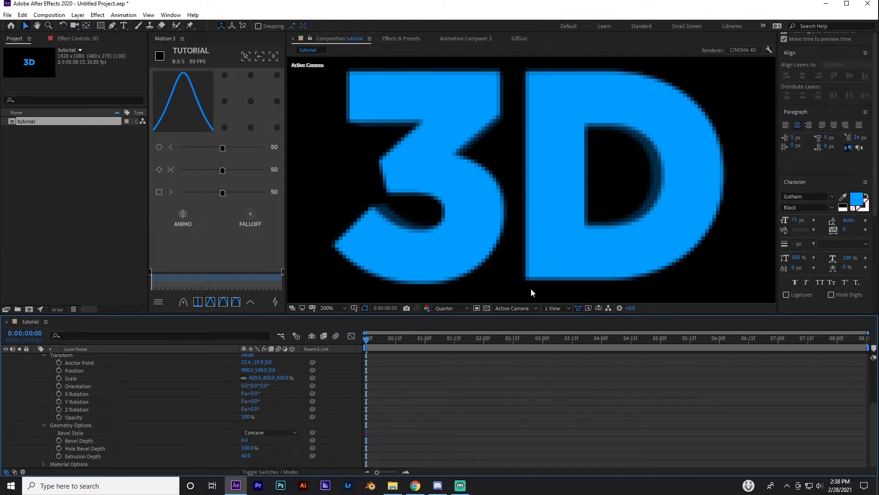
# - Add a bevel RGB color property to Animator 1 and set the bevel color to white, FFFFFF
pyautogui.scroll(-1, 476, 249)
pyautogui.scroll(2, 256, 407)
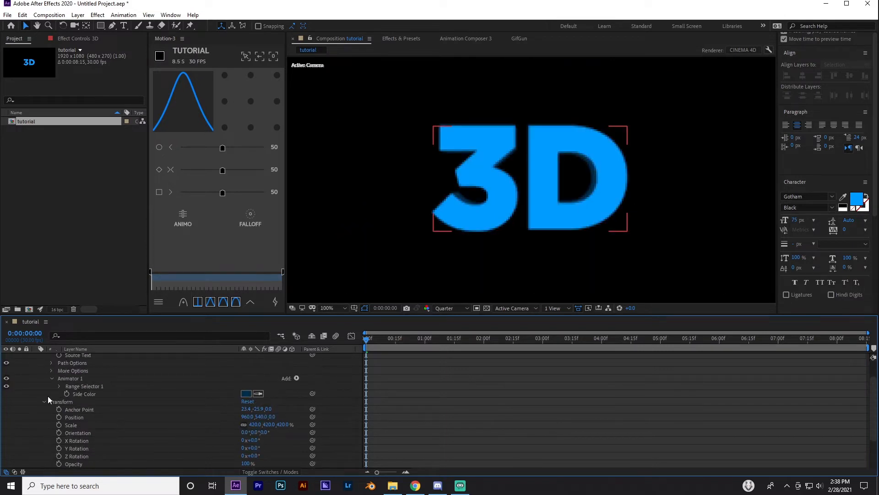
pyautogui.click(82, 378)
pyautogui.click(296, 378)
pyautogui.moveTo(321, 382)
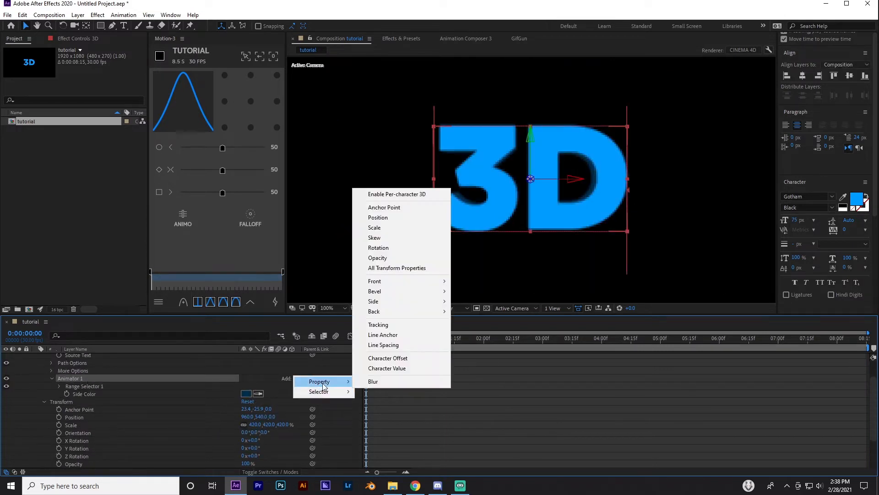
pyautogui.moveTo(394, 288)
pyautogui.moveTo(513, 291)
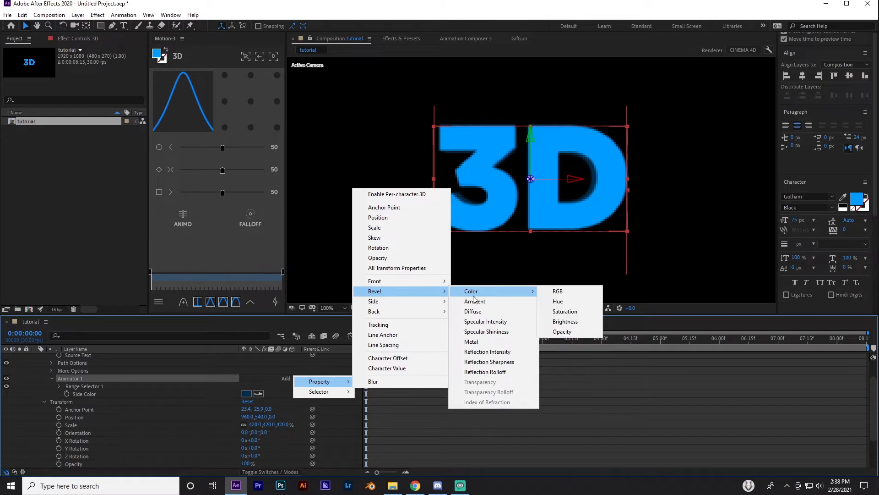
pyautogui.click(558, 291)
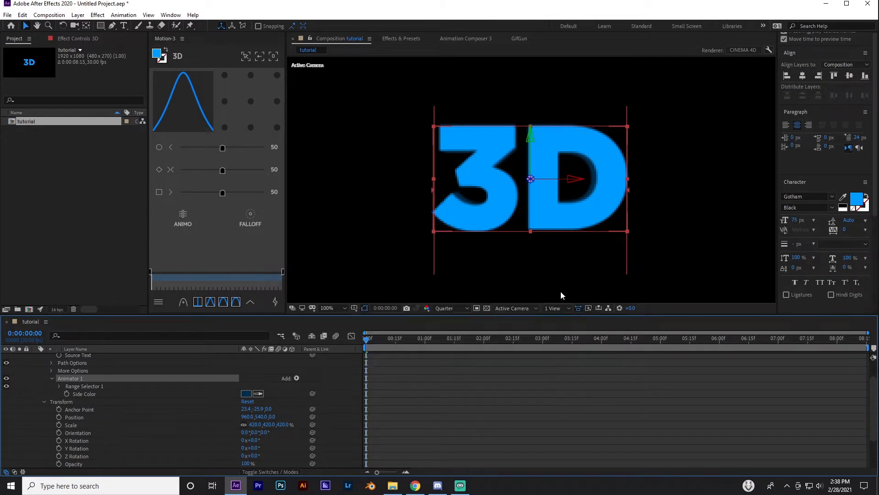
pyautogui.click(247, 394)
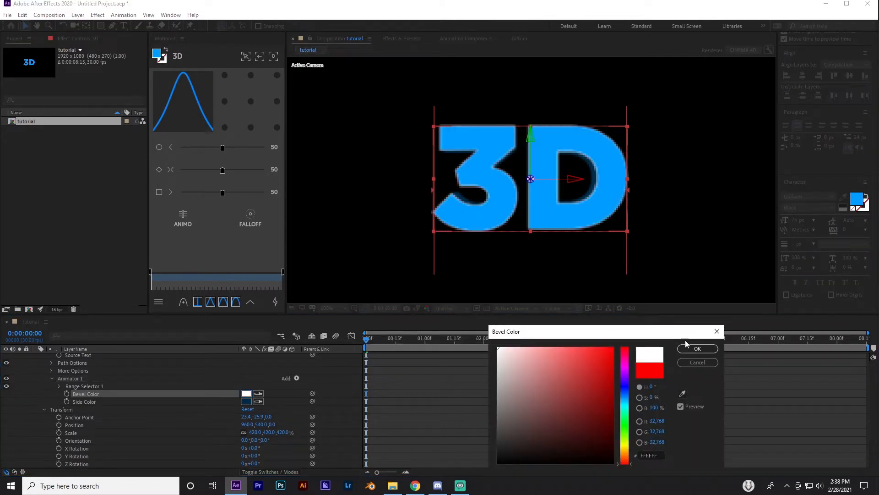
pyautogui.click(696, 349)
# - Set the text layer's bevel depth to 1.0, keeping the Concave bevel style
pyautogui.scroll(-3, 422, 406)
pyautogui.click(257, 433)
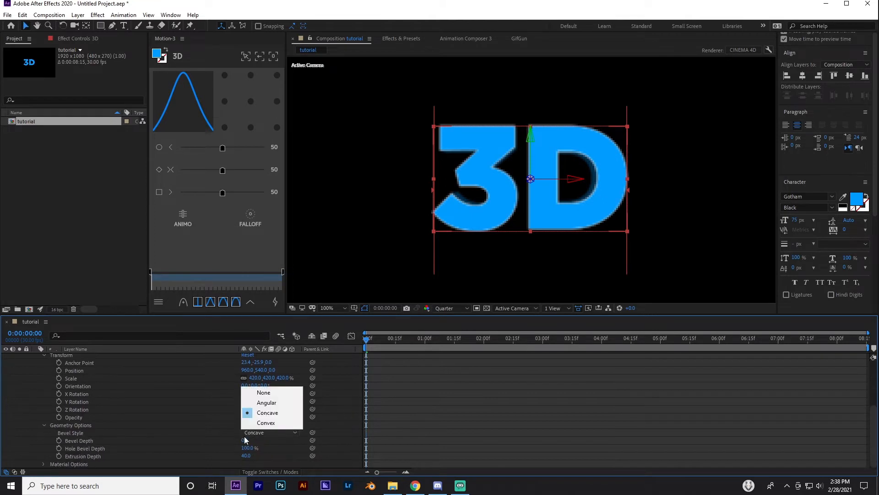
pyautogui.click(249, 425)
pyautogui.click(247, 441)
pyautogui.press('Return')
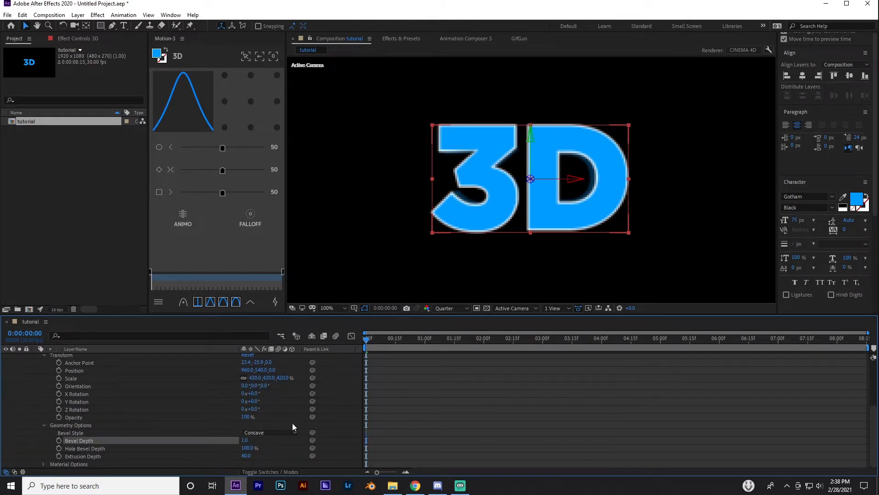
pyautogui.click(292, 423)
# - Check the beveled text at Full preview resolution, and set the composition's preview resolution to Third
pyautogui.click(452, 308)
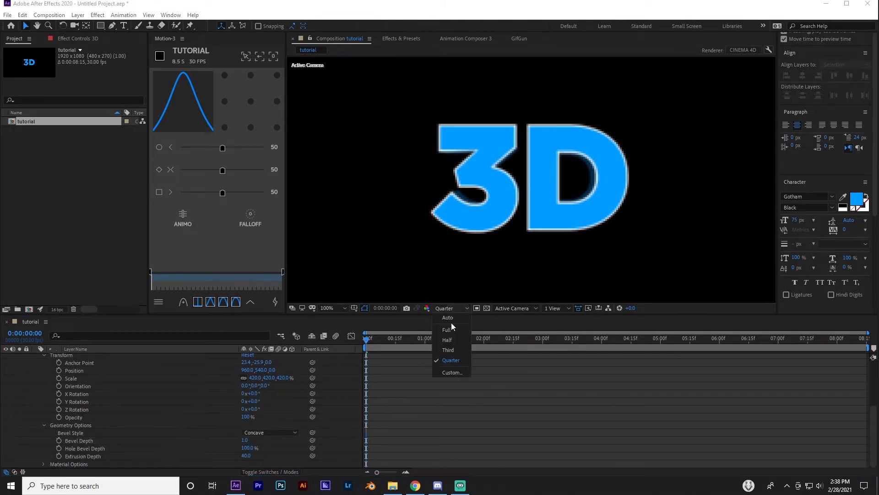
pyautogui.click(452, 323)
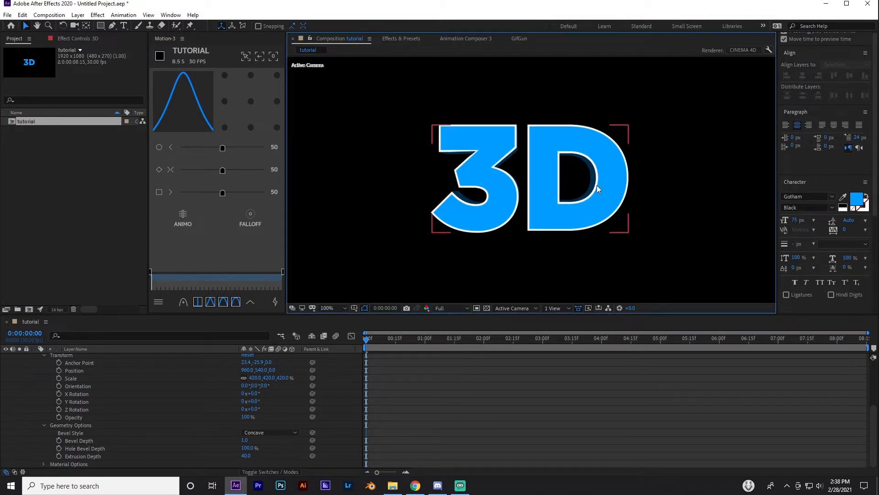
pyautogui.click(451, 308)
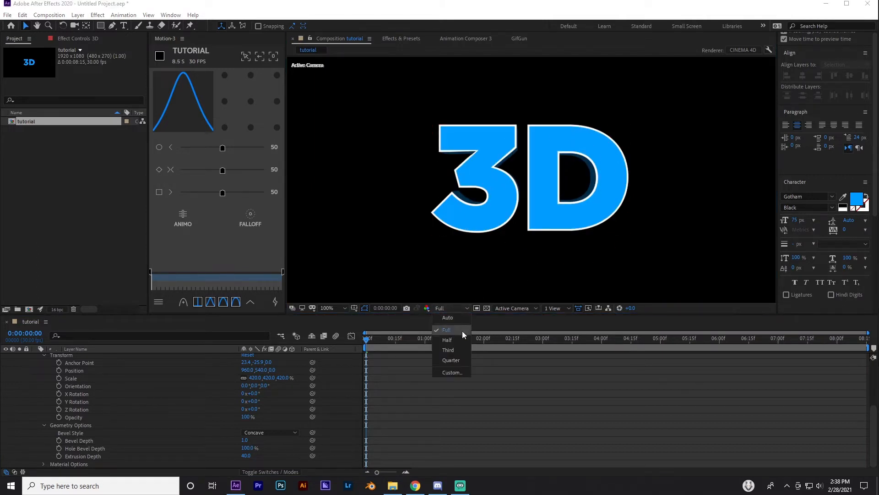
pyautogui.click(455, 352)
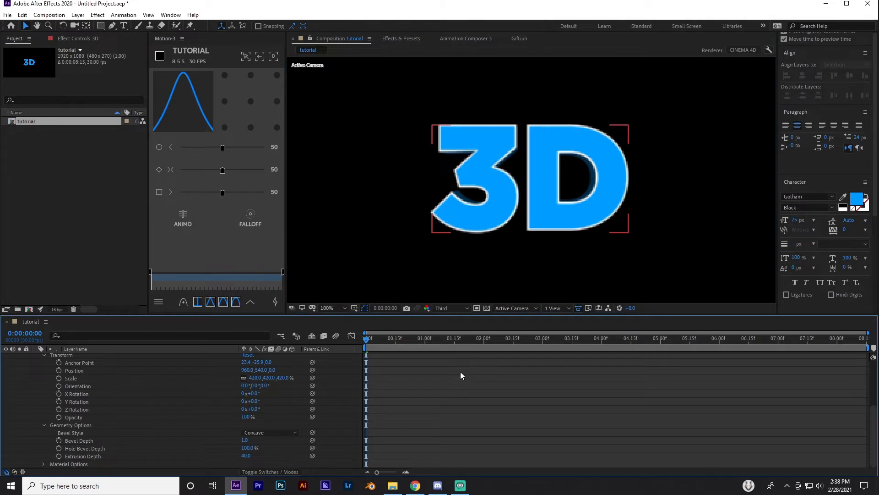
# - Collapse all of the 3D text layer's properties in the timeline
pyautogui.scroll(5, 412, 404)
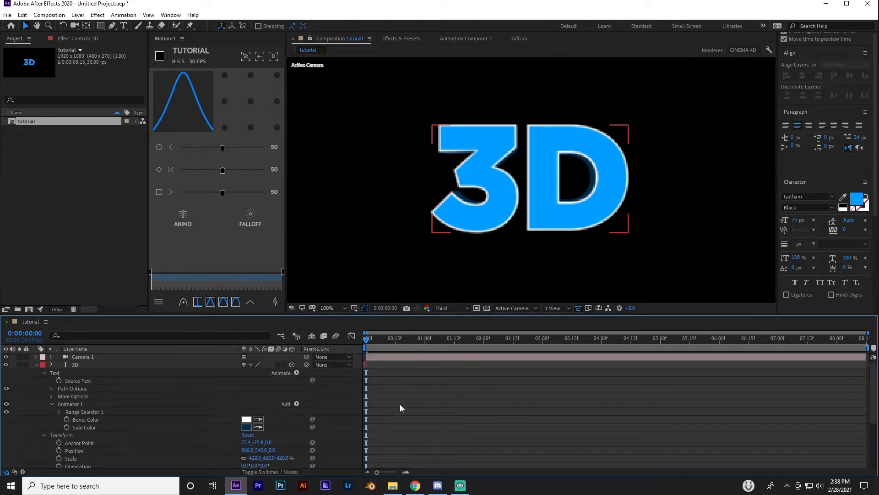
pyautogui.click(36, 364)
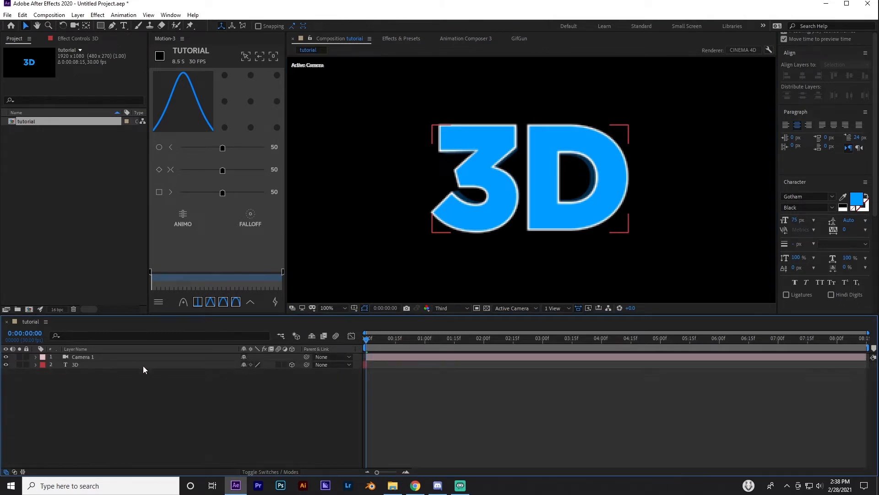
pyautogui.click(370, 364)
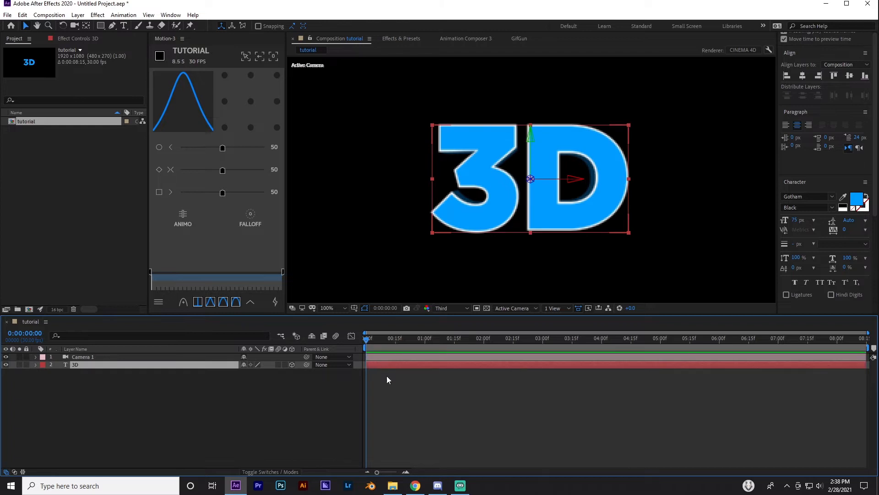
pyautogui.click(386, 379)
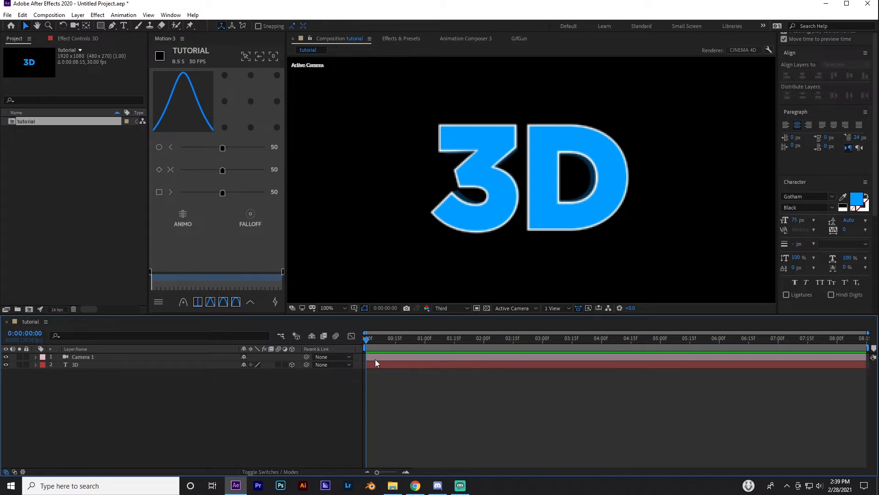
pyautogui.click(69, 365)
pyautogui.click(36, 364)
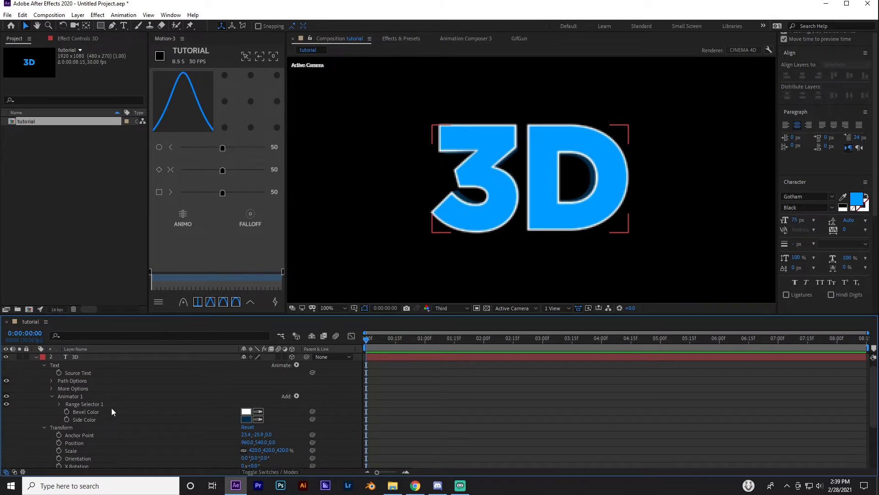
pyautogui.click(36, 356)
pyautogui.click(186, 394)
# - Add a null object directly above the 3D text layer
pyautogui.click(95, 363)
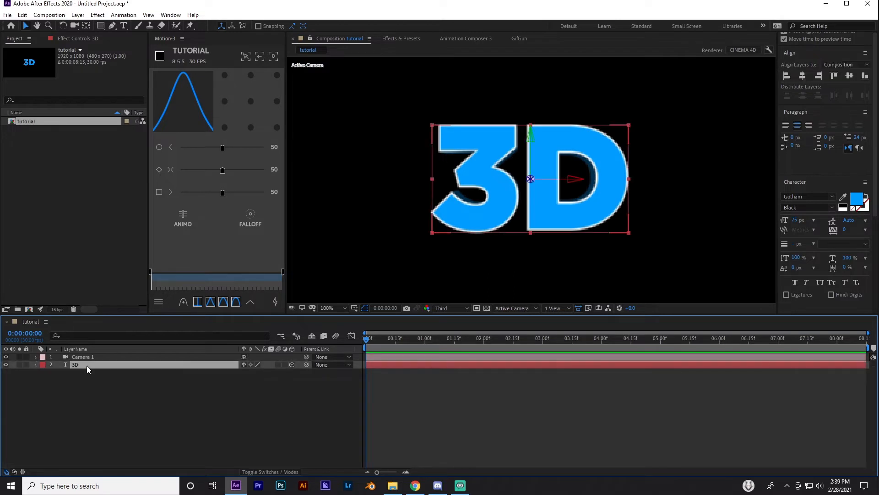
pyautogui.click(78, 15)
pyautogui.moveTo(115, 26)
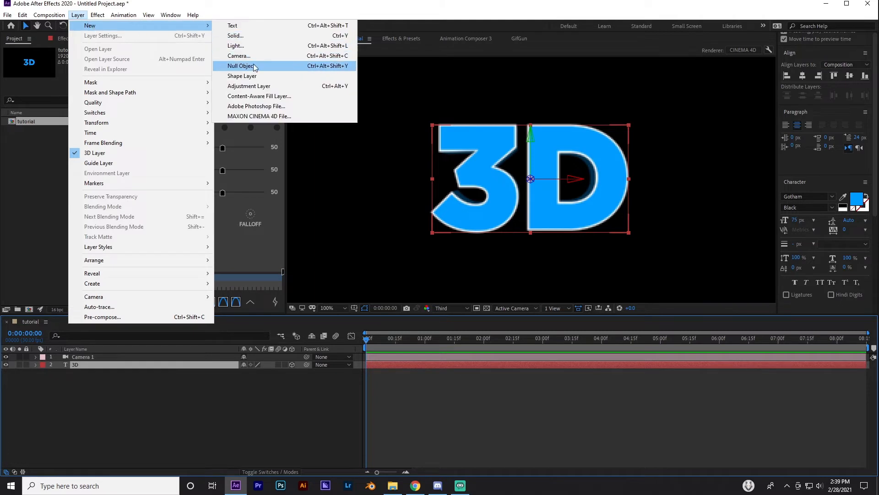
pyautogui.click(254, 68)
pyautogui.click(140, 378)
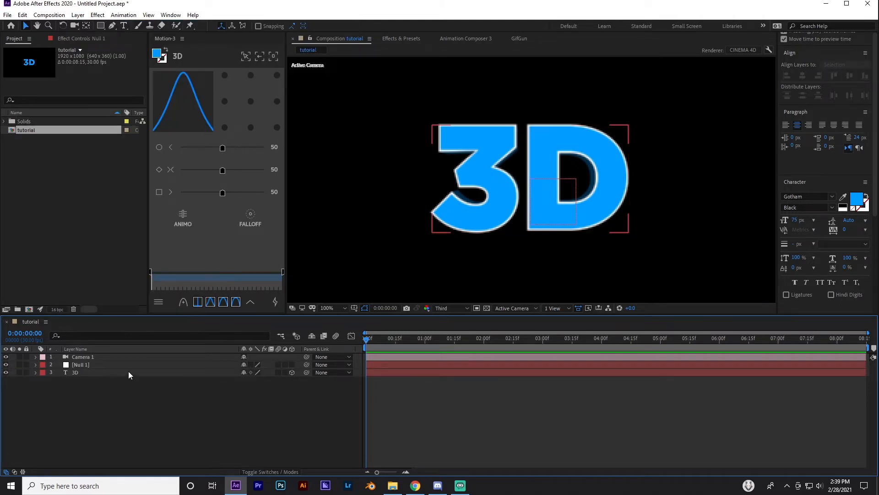
# - Parent the 3D text layer to the Null 1 layer
pyautogui.click(92, 373)
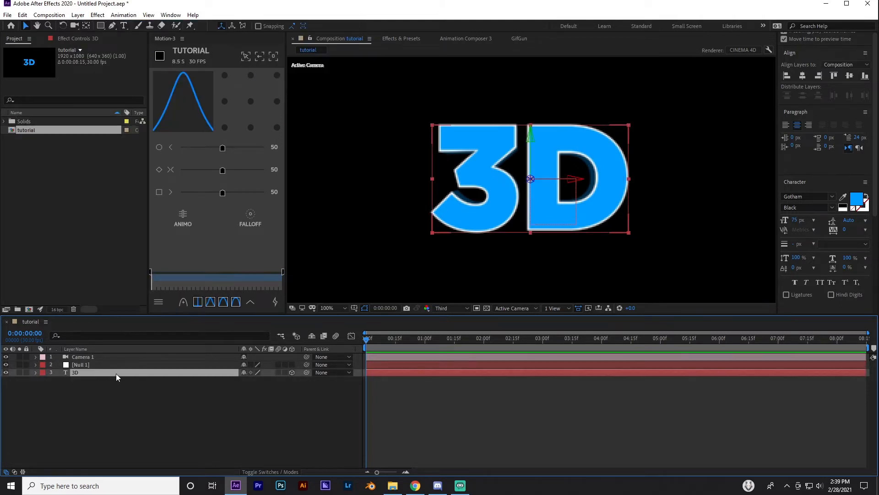
pyautogui.moveTo(328, 388); pyautogui.dragTo(95, 364)
pyautogui.click(134, 405)
# - Make Null 1 a 3D layer and reveal its orientation and rotation properties
pyautogui.click(108, 365)
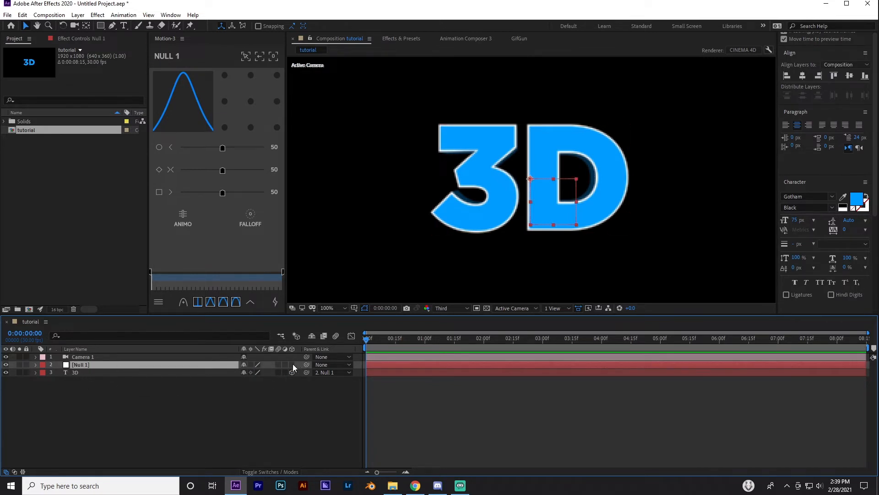
pyautogui.click(292, 364)
pyautogui.click(119, 390)
pyautogui.click(103, 370)
pyautogui.click(102, 368)
pyautogui.press('r')
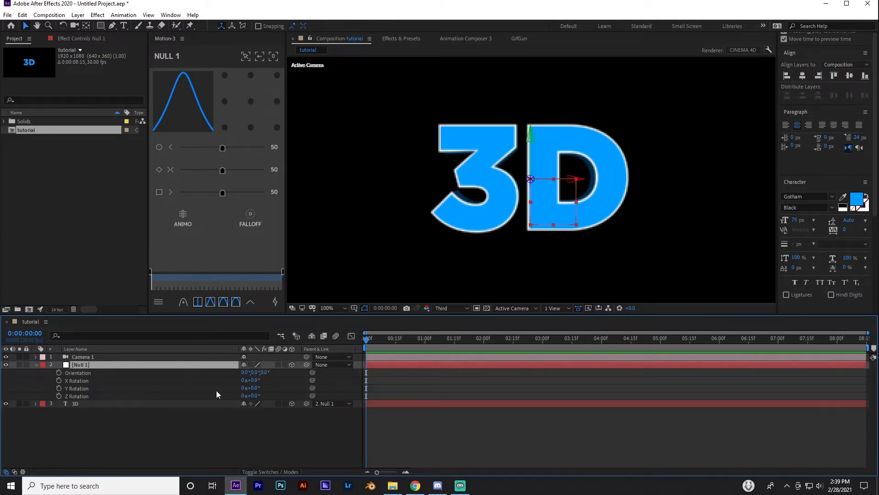
# - Set Null 1's Y Rotation to -25°
pyautogui.moveTo(251, 387)
pyautogui.mouseDown()
pyautogui.moveTo(191, 388)
pyautogui.moveTo(243, 388)
pyautogui.mouseUp()
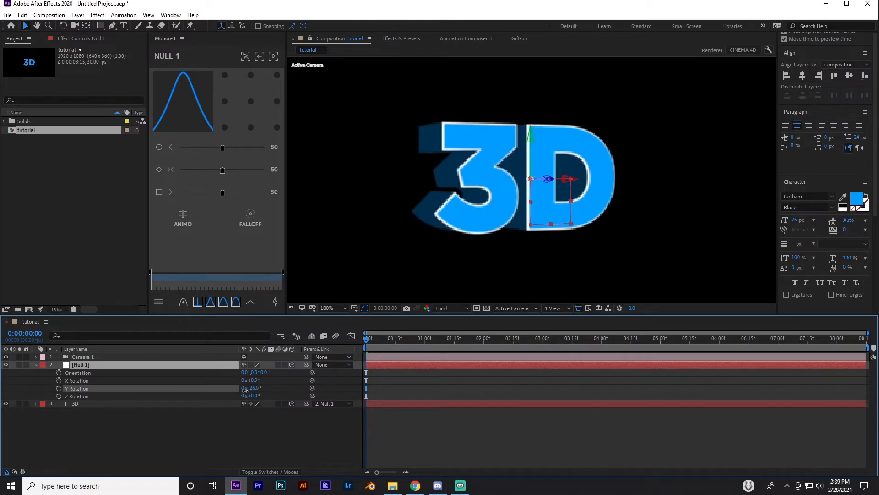
pyautogui.click(251, 388)
pyautogui.write('0')
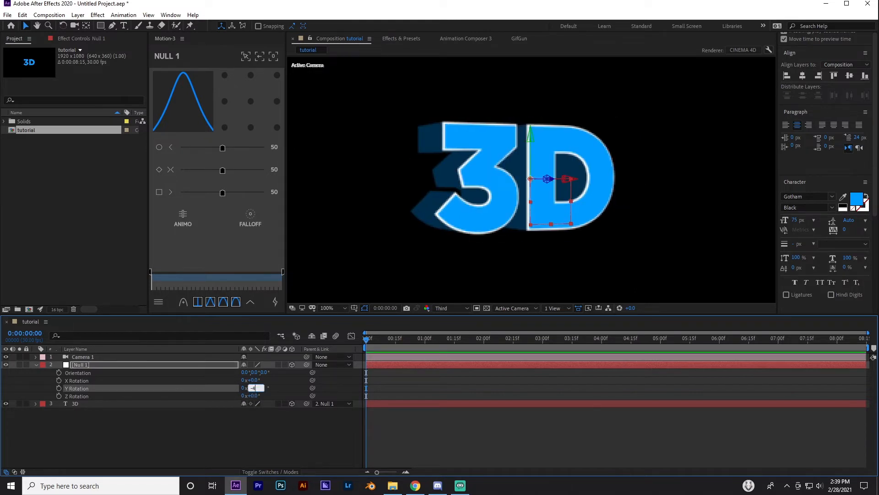
pyautogui.press('Return')
pyautogui.click(253, 387)
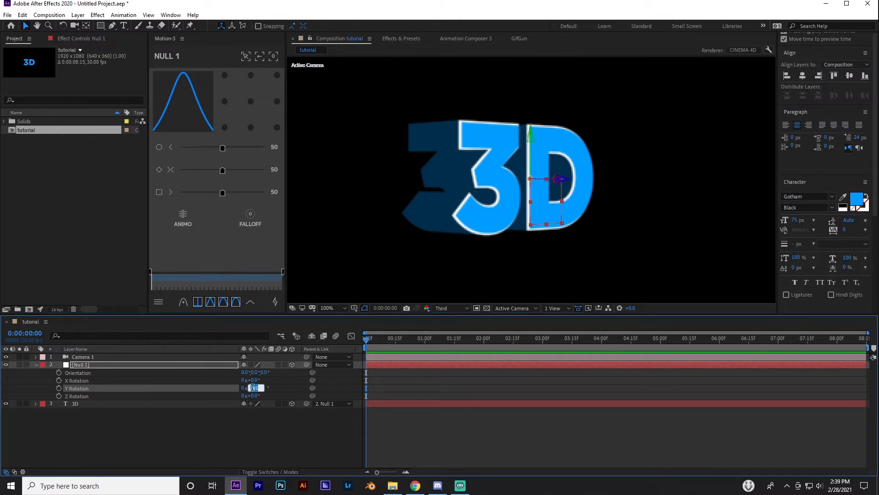
pyautogui.write('-25')
pyautogui.press('Return')
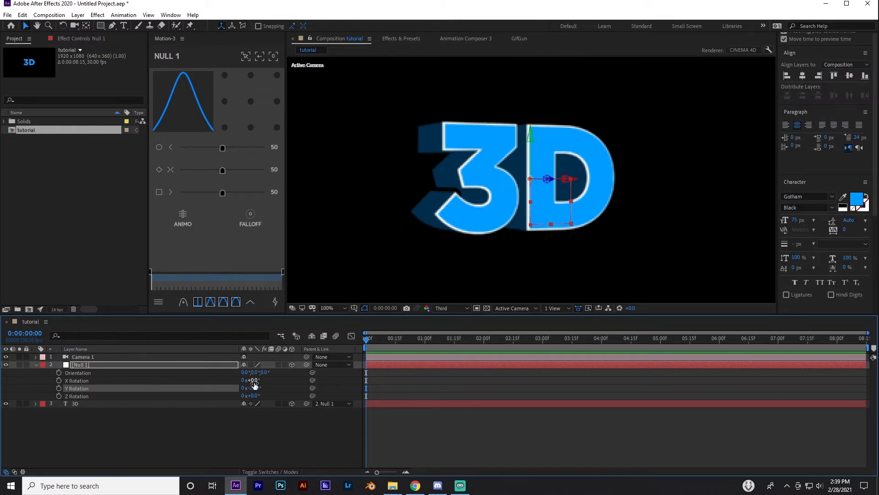
# - Set Null 1's X Rotation to -15° and its Z Rotation to -7°
pyautogui.click(255, 380)
pyautogui.write('-15')
pyautogui.press('Return')
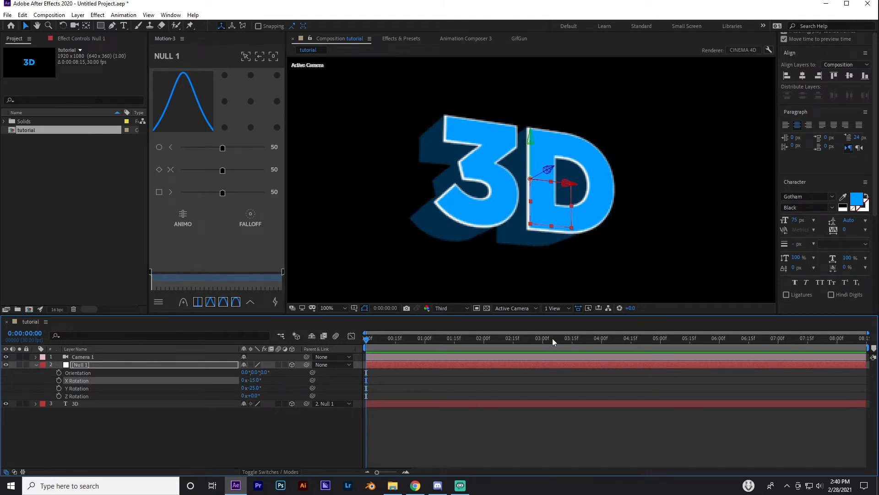
pyautogui.scroll(-2, 454, 269)
pyautogui.scroll(-2, 479, 263)
pyautogui.scroll(2, 482, 268)
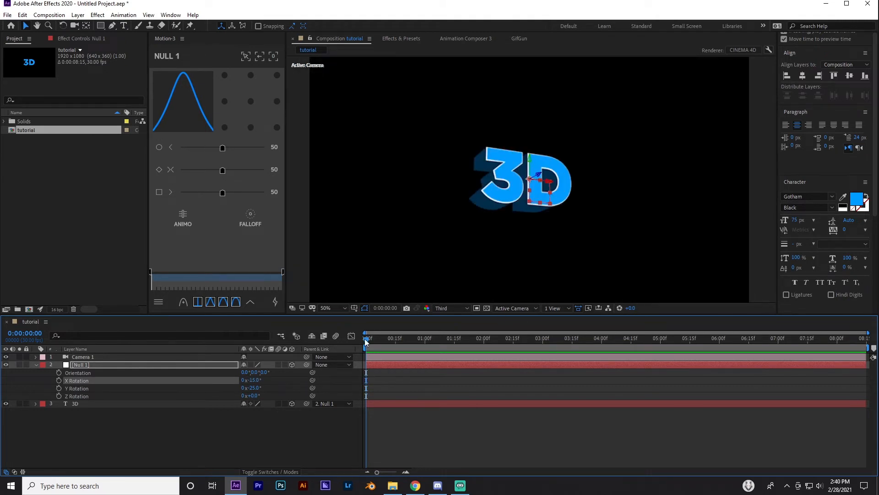
pyautogui.moveTo(253, 396); pyautogui.dragTo(256, 397)
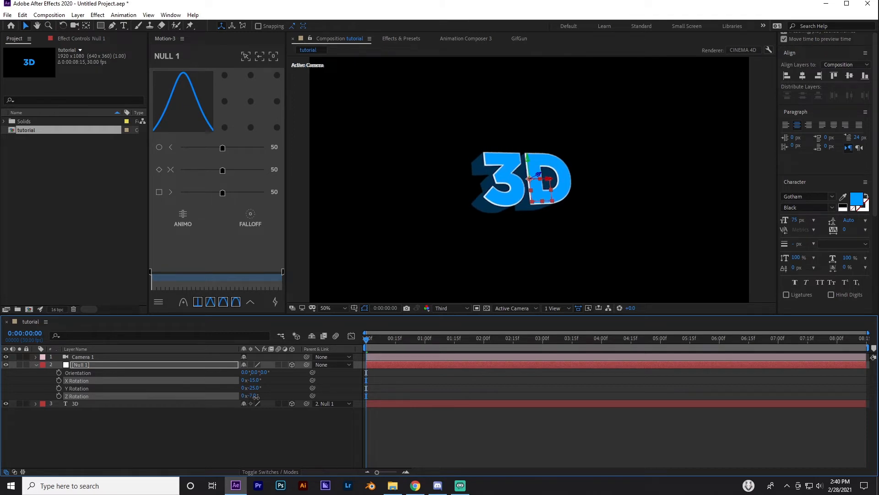
# - Deselect all layers and fit the whole composition in the viewer
pyautogui.click(302, 252)
pyautogui.press(',')
pyautogui.press(',')
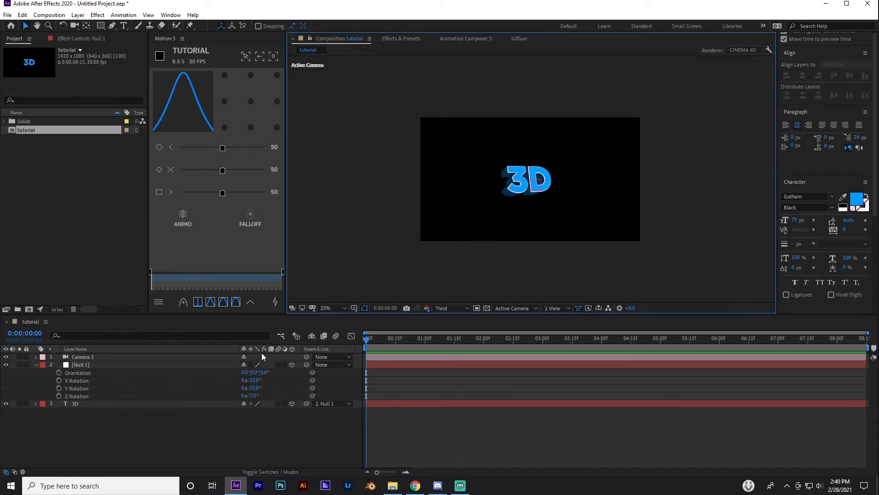
pyautogui.click(330, 309)
pyautogui.click(334, 320)
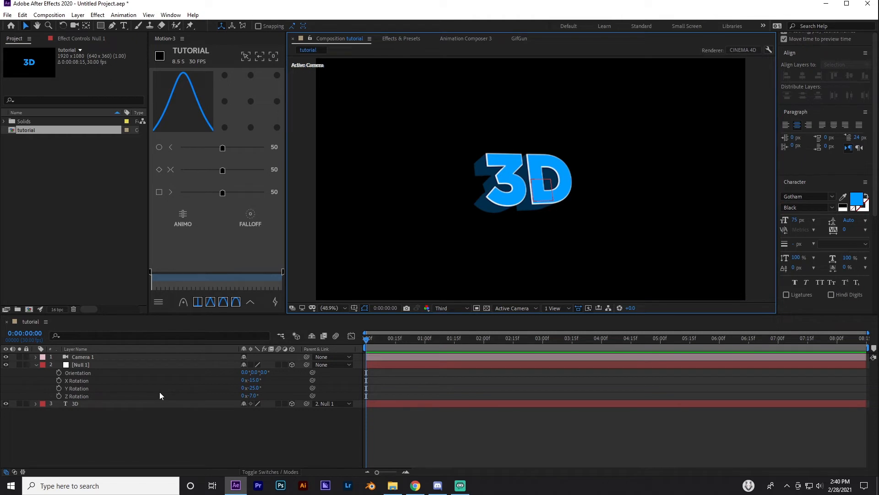
# - Reveal the 3D text layer's properties in the timeline and collapse Animator 1
pyautogui.click(76, 404)
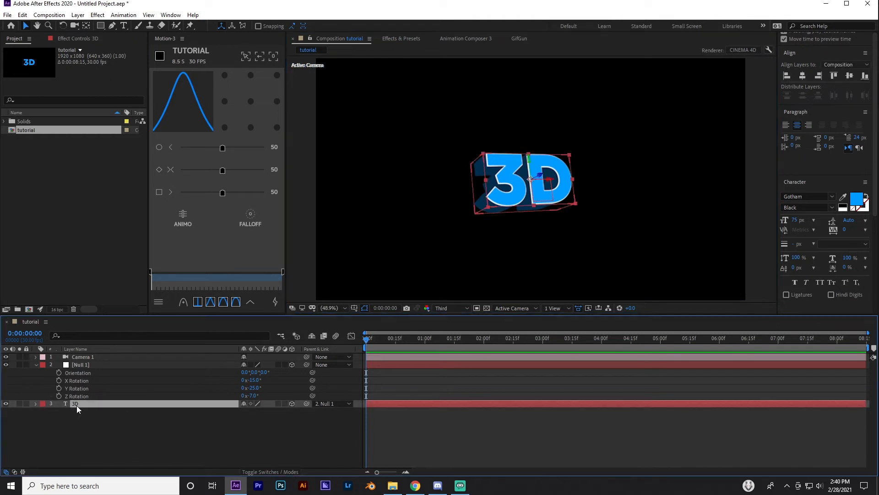
pyautogui.click(36, 403)
pyautogui.click(36, 358)
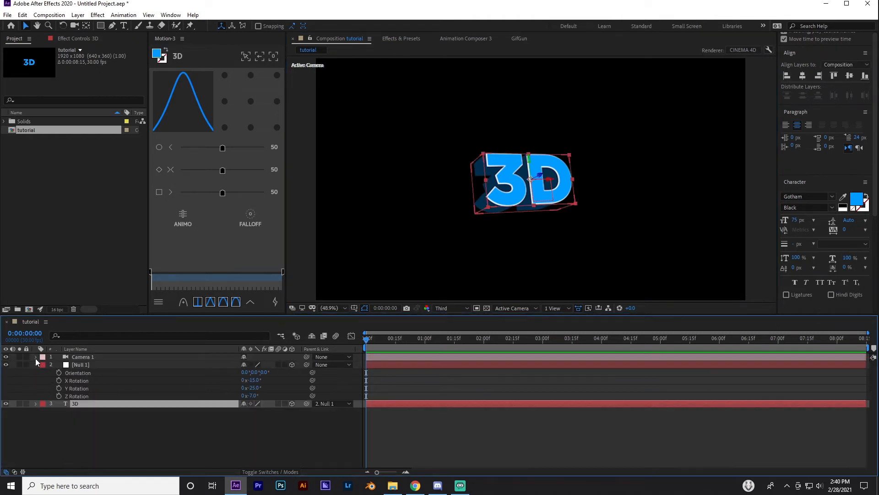
pyautogui.click(36, 403)
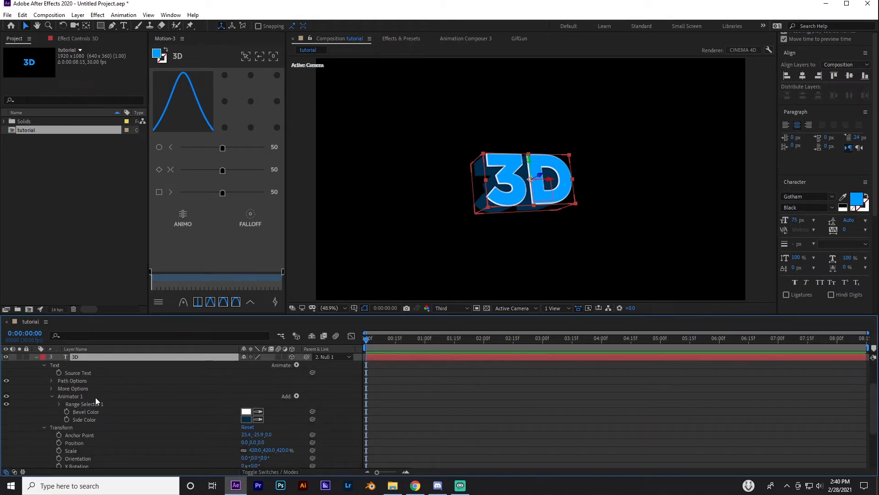
pyautogui.click(52, 396)
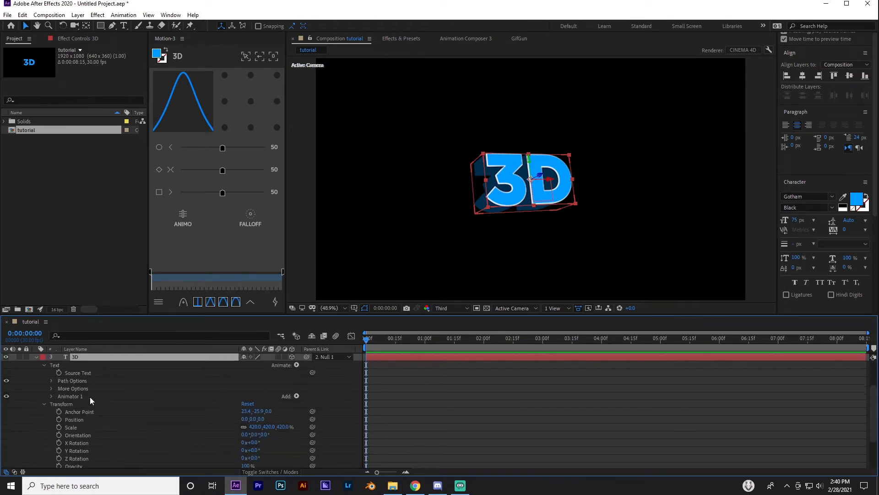
# - Add a Position animator to the 3D text layer and enable per-character 3D
pyautogui.click(297, 365)
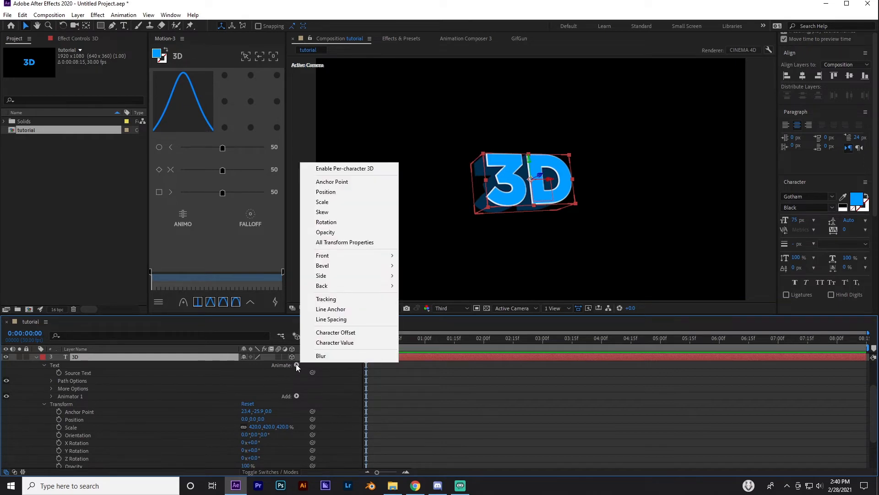
pyautogui.click(339, 193)
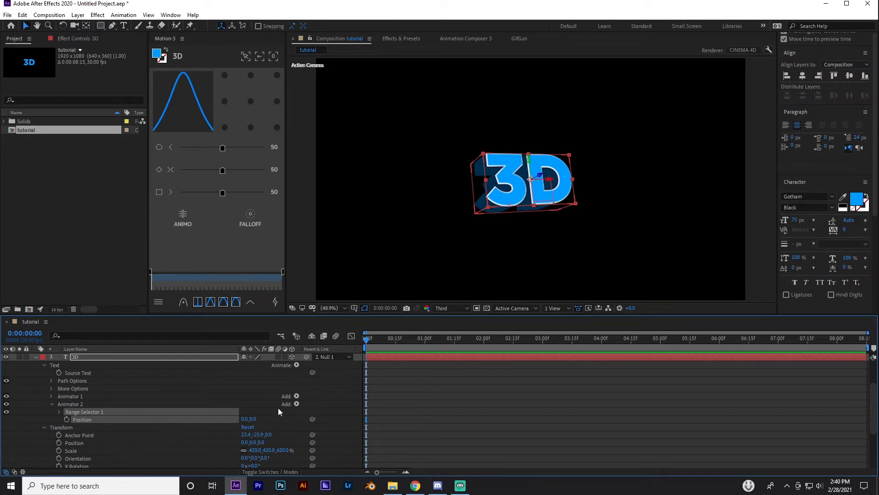
pyautogui.click(296, 365)
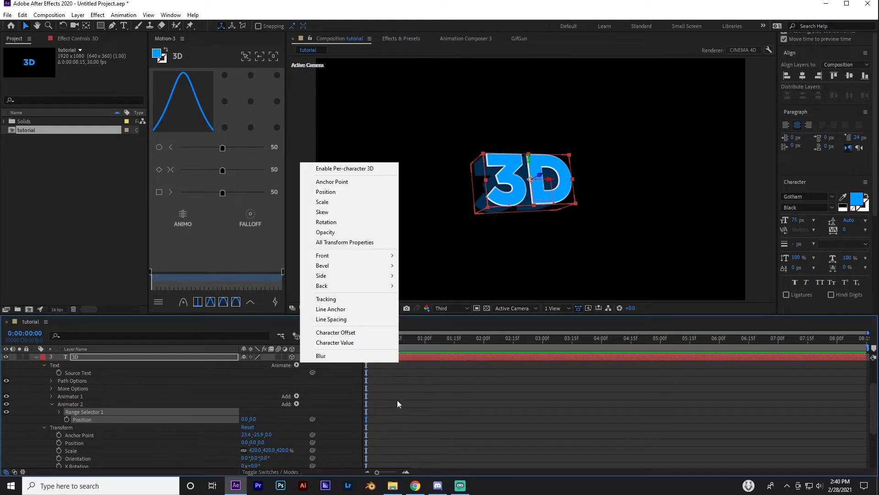
pyautogui.click(360, 173)
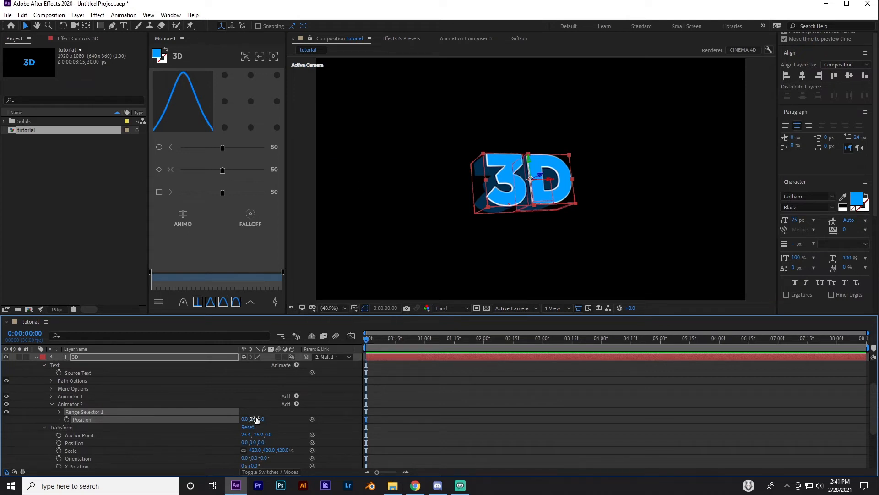
# - Expand Animator 2's range selector, then set the animator's Z position to -13 and the selector's Start to 100%
pyautogui.click(60, 411)
pyautogui.scroll(-1, 147, 433)
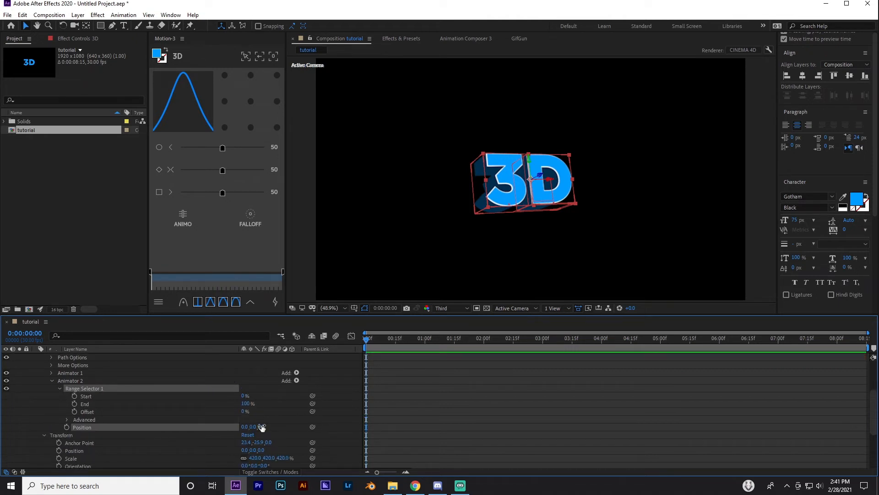
pyautogui.moveTo(262, 426); pyautogui.dragTo(255, 425)
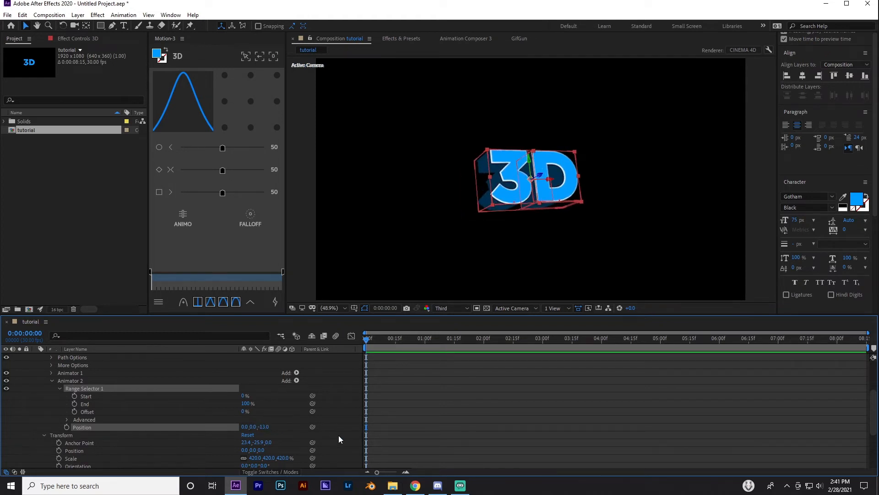
pyautogui.moveTo(244, 396); pyautogui.dragTo(337, 402)
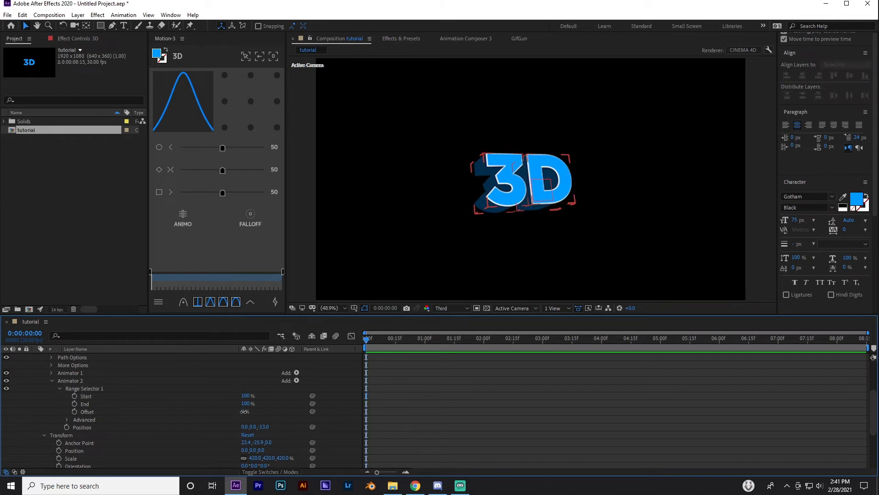
# - Keyframe the Offset of Animator 2's range selector from -100% at 0:00:00:00 to 100% at 0:00:02:00
pyautogui.moveTo(242, 412); pyautogui.dragTo(160, 414)
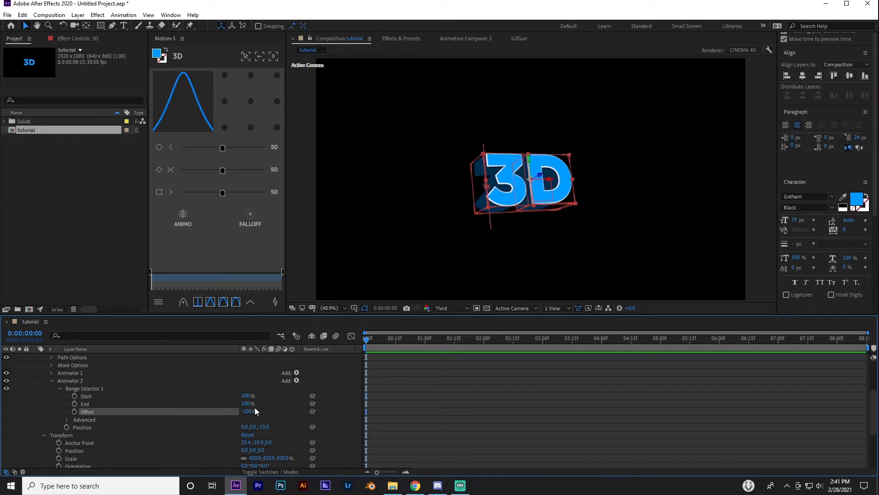
pyautogui.click(74, 411)
pyautogui.moveTo(395, 342); pyautogui.dragTo(483, 358)
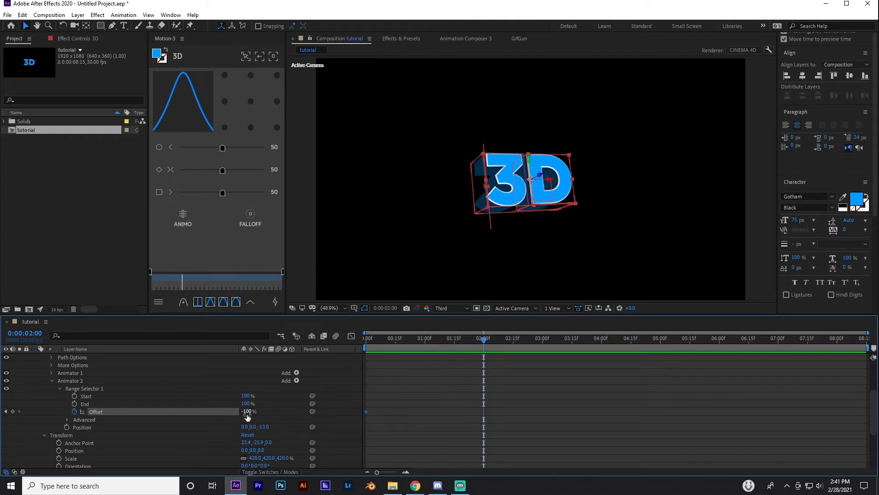
pyautogui.moveTo(247, 413); pyautogui.dragTo(321, 413)
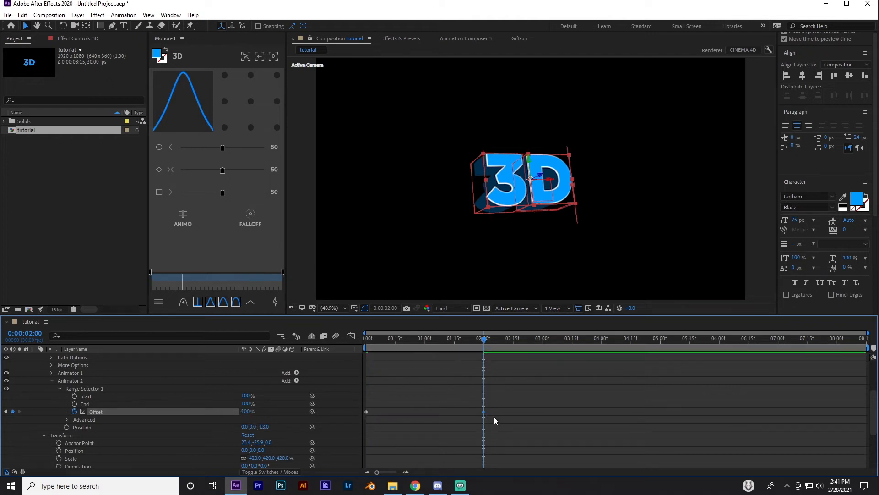
# - Scrub through the start of the animation and set Animator 2's Z position to -25
pyautogui.moveTo(366, 346)
pyautogui.mouseDown()
pyautogui.moveTo(495, 345)
pyautogui.moveTo(355, 357)
pyautogui.mouseUp()
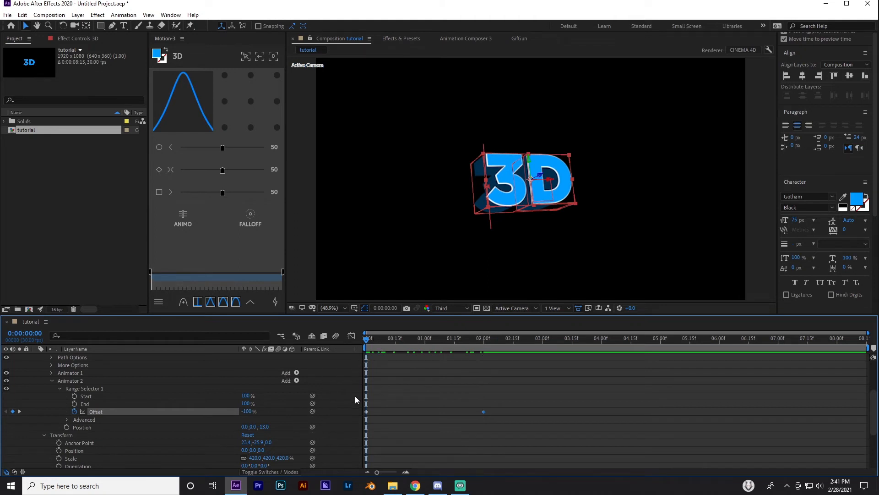
pyautogui.moveTo(368, 340); pyautogui.dragTo(413, 347)
pyautogui.moveTo(264, 427)
pyautogui.mouseDown()
pyautogui.moveTo(241, 427)
pyautogui.moveTo(258, 428)
pyautogui.mouseUp()
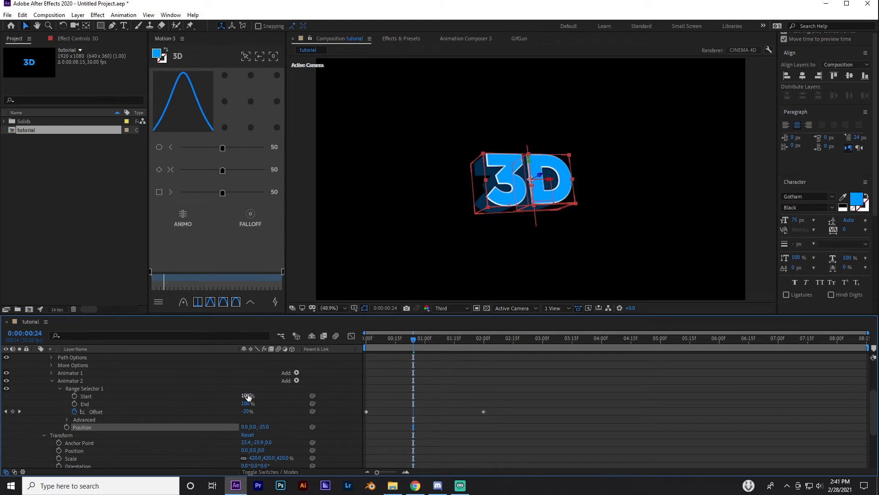
# - Set the Start of Animator 2's range selector to 0% and scrub through the text animation
pyautogui.moveTo(248, 396); pyautogui.dragTo(205, 398)
pyautogui.moveTo(370, 348); pyautogui.dragTo(276, 364)
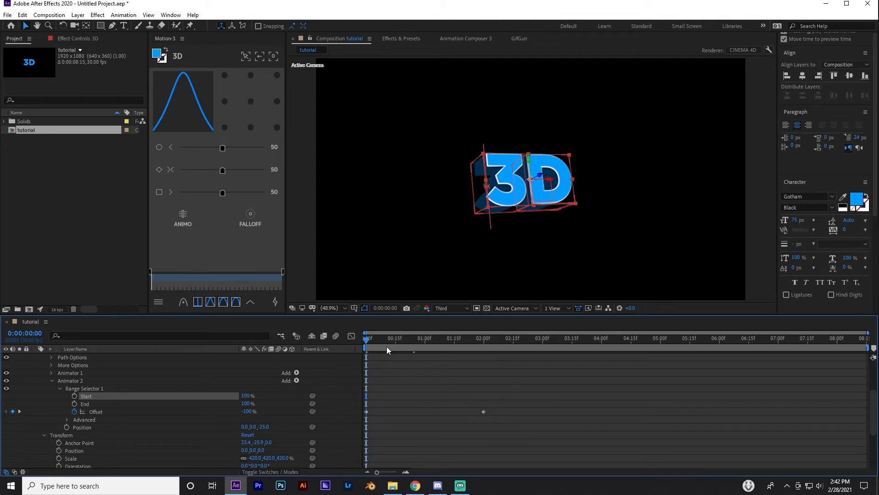
pyautogui.moveTo(368, 340); pyautogui.dragTo(340, 349)
pyautogui.moveTo(247, 399); pyautogui.dragTo(190, 403)
pyautogui.moveTo(368, 340); pyautogui.dragTo(427, 360)
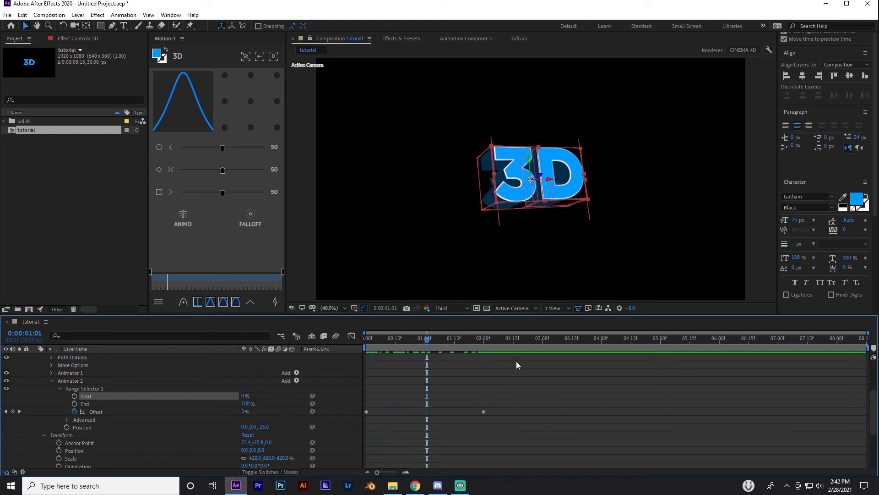
# - Switch the preview resolution to Full at 0:00:00:23 and examine the 3D text's edges up close
pyautogui.click(411, 339)
pyautogui.click(454, 308)
pyautogui.click(448, 318)
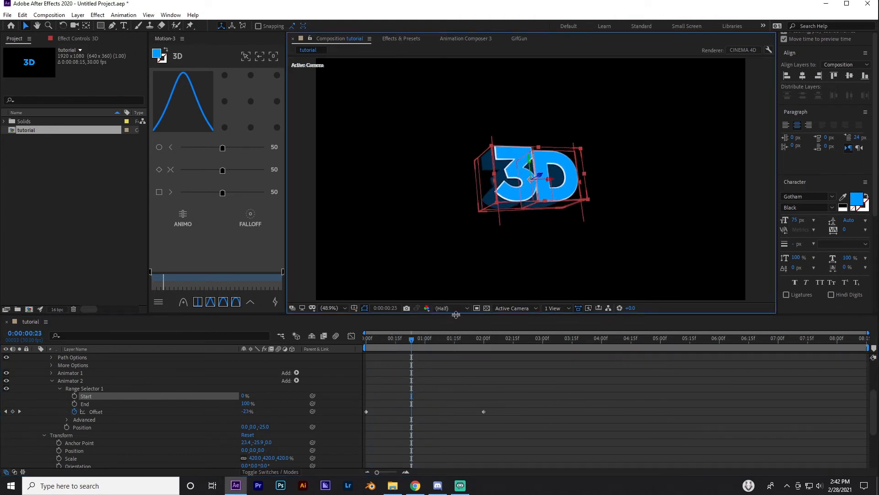
pyautogui.click(453, 308)
pyautogui.click(456, 327)
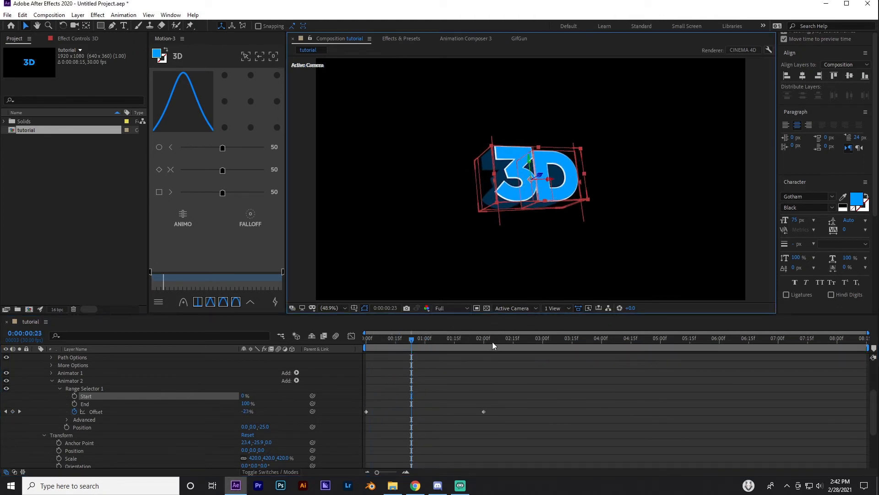
pyautogui.click(444, 173)
pyautogui.scroll(3, 556, 202)
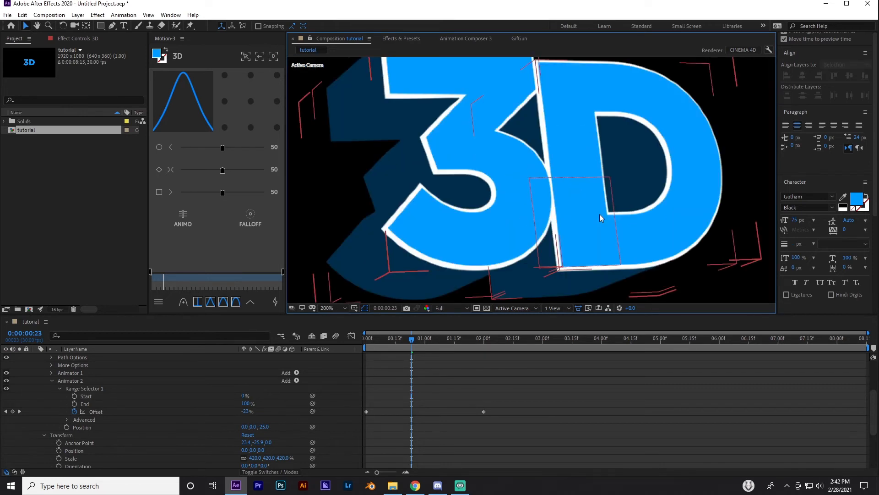
pyautogui.scroll(-4, 598, 214)
# - Set the preview resolution to Quarter and move the playhead to 0:00:01:08
pyautogui.click(410, 334)
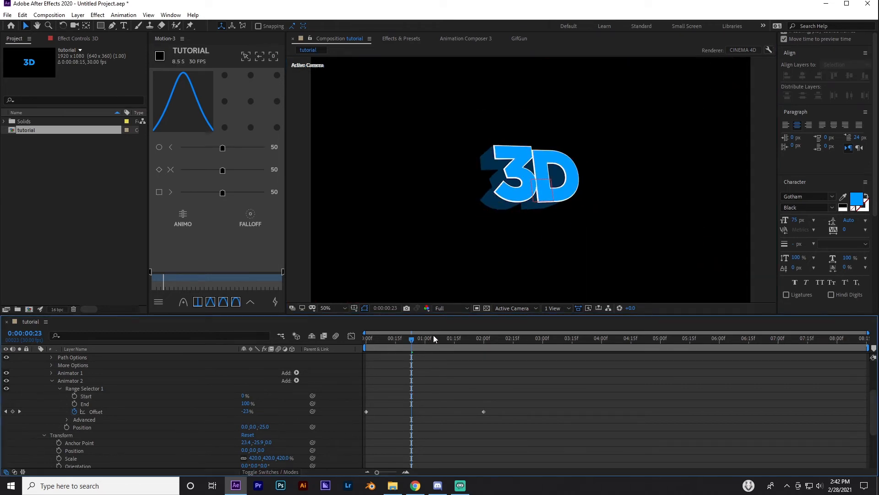
pyautogui.moveTo(416, 339); pyautogui.dragTo(435, 344)
pyautogui.click(458, 308)
pyautogui.click(460, 358)
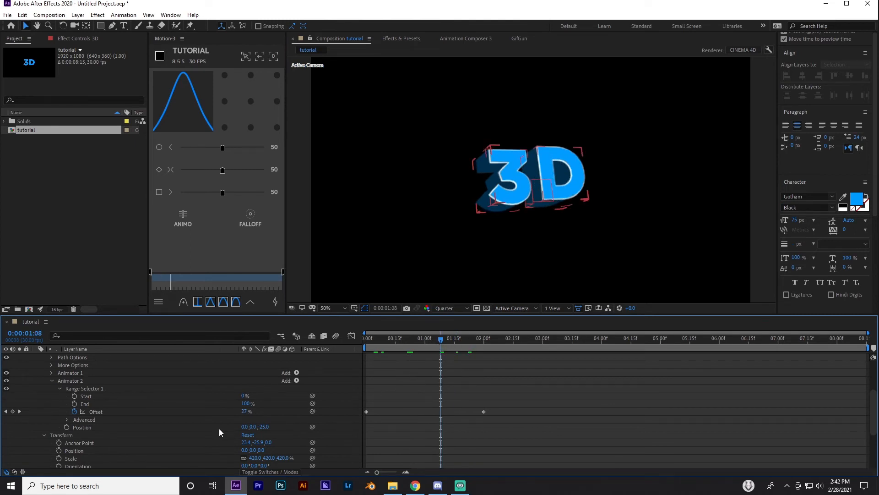
pyautogui.moveTo(506, 391); pyautogui.dragTo(362, 430)
pyautogui.click(348, 423)
# - Set Ease High and Ease Low to 75% in the advanced options of Animator 2's range selector
pyautogui.click(68, 420)
pyautogui.scroll(-2, 156, 426)
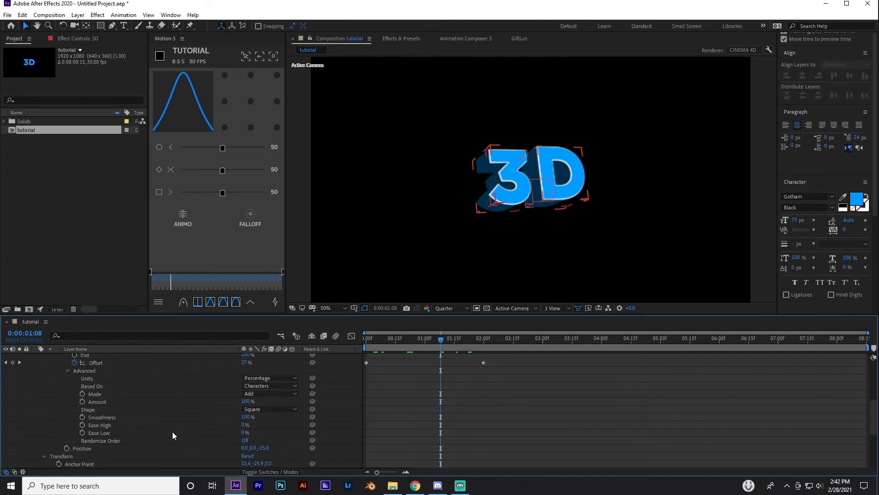
pyautogui.click(245, 424)
pyautogui.write('75')
pyautogui.press('Return')
pyautogui.click(245, 432)
pyautogui.write('7')
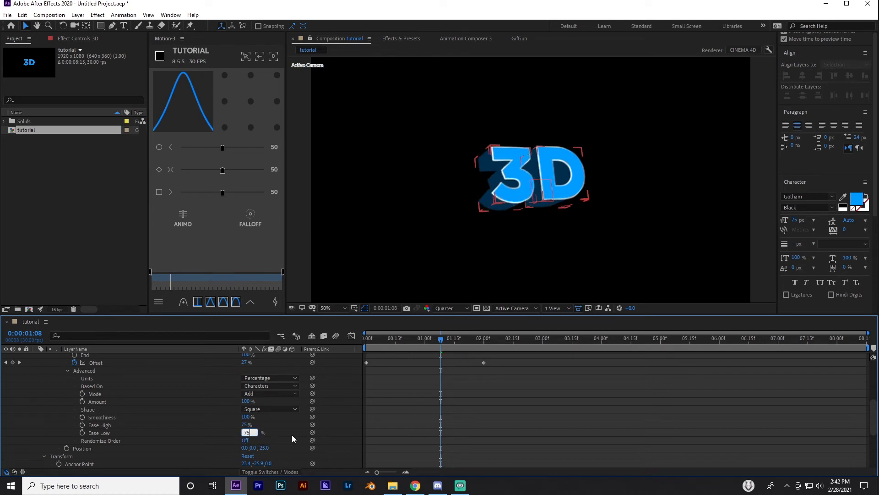
pyautogui.write('5')
pyautogui.press('Return')
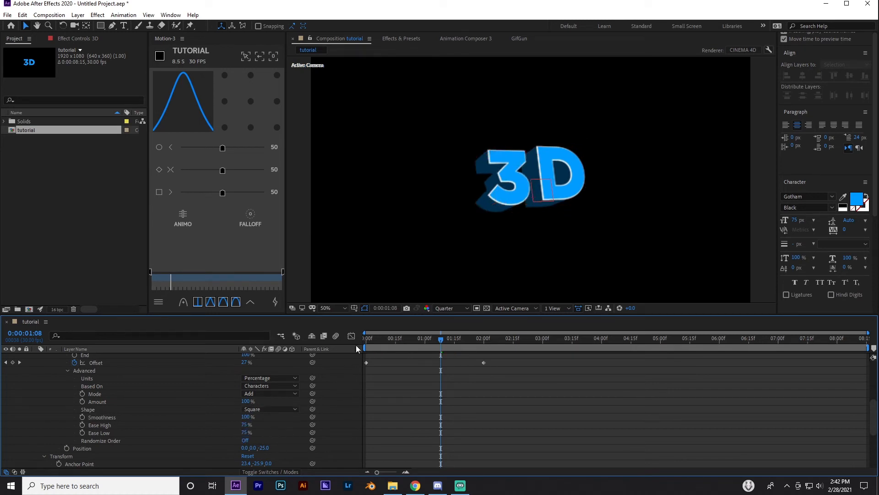
# - Scrub through the eased letter animation and park the playhead at 0:00:00:22
pyautogui.moveTo(356, 345); pyautogui.dragTo(436, 368)
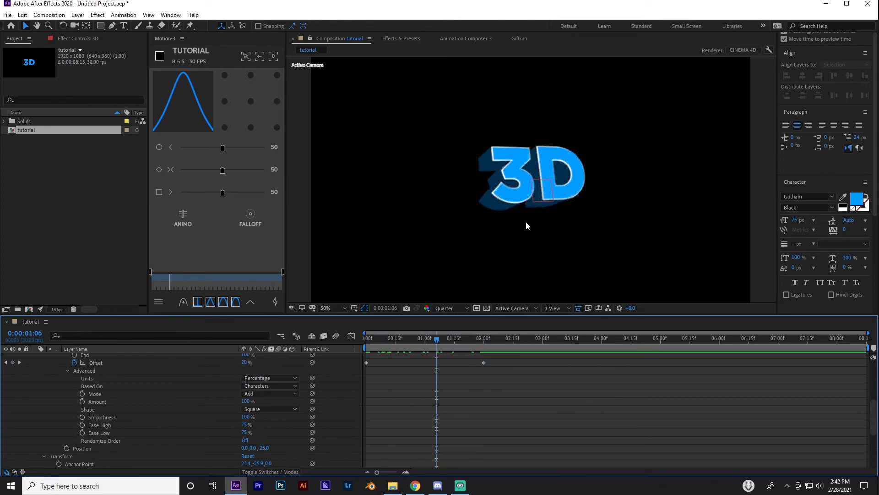
pyautogui.click(408, 339)
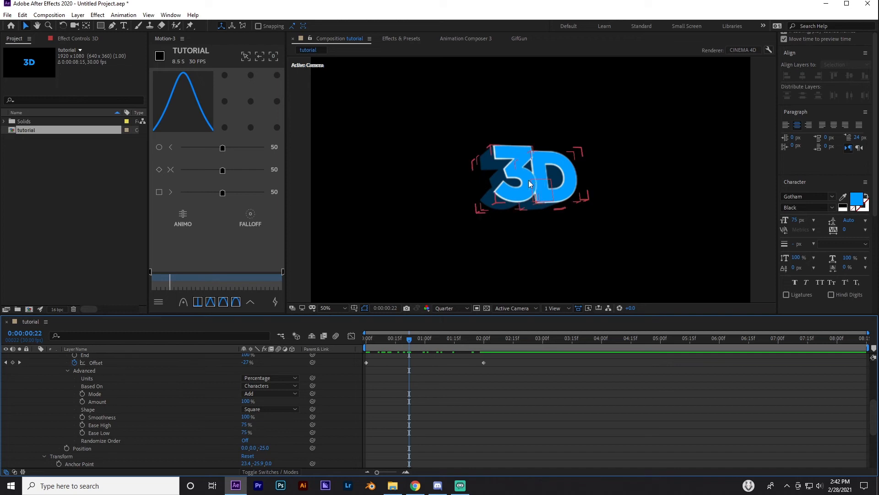
# - Add a Tracking property to Animator 2 of the 3D text layer and set its Tracking Amount to 14
pyautogui.click(123, 25)
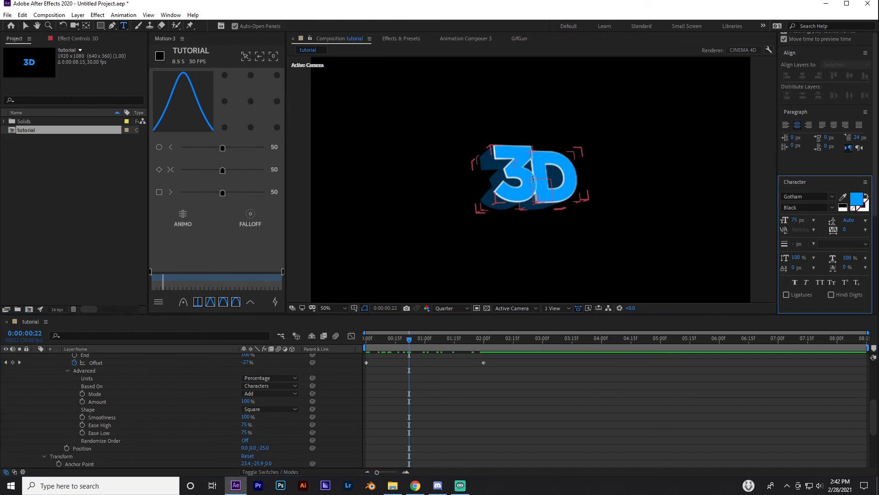
pyautogui.doubleClick(533, 179)
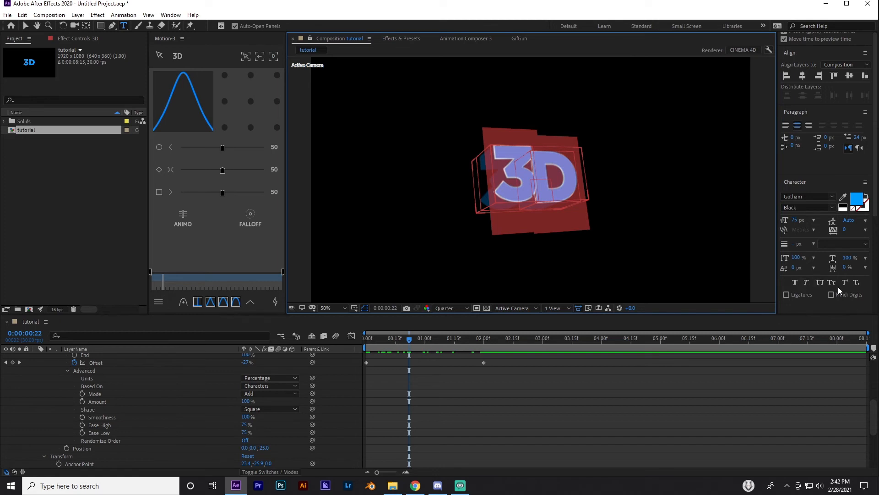
pyautogui.scroll(3, 320, 373)
pyautogui.click(297, 363)
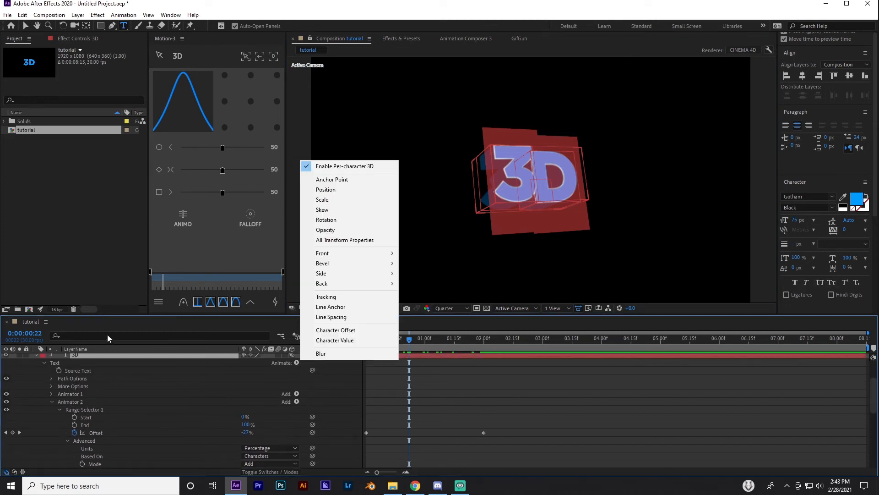
pyautogui.click(68, 401)
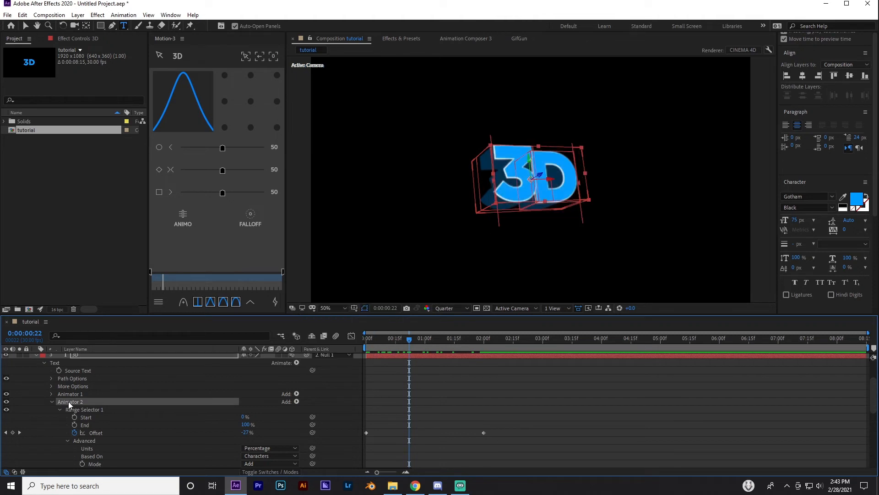
pyautogui.click(297, 401)
pyautogui.moveTo(316, 404)
pyautogui.click(397, 348)
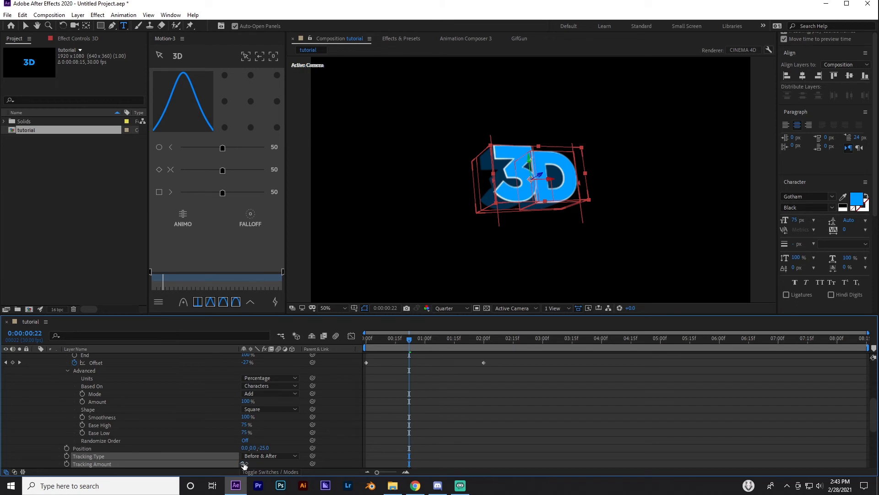
pyautogui.moveTo(246, 463); pyautogui.dragTo(249, 463)
pyautogui.click(438, 373)
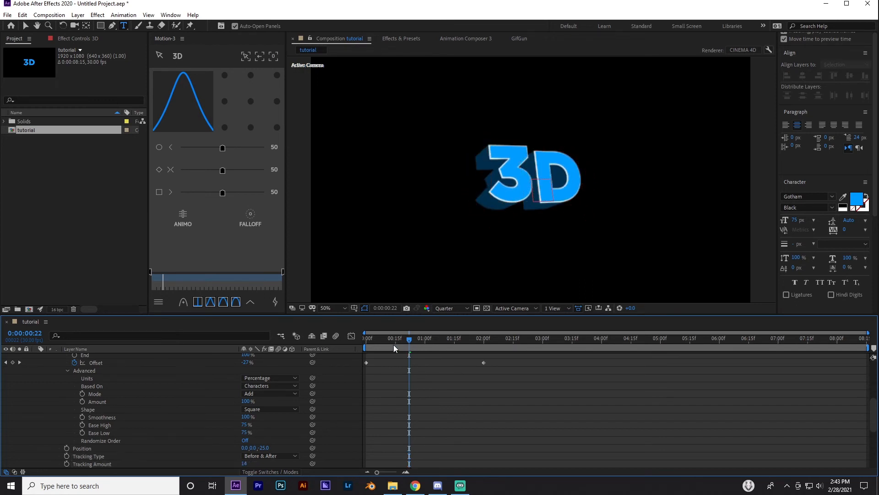
# - Scrub through the animation with the wider letter spacing and delete the Tracking property from Animator 2
pyautogui.moveTo(394, 344); pyautogui.dragTo(409, 365)
pyautogui.press('Delete')
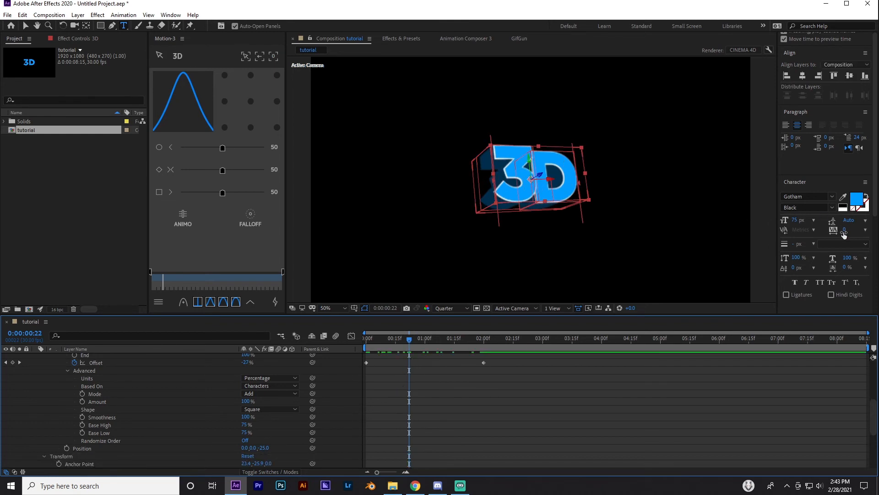
# - Set the 3D text's character tracking to 81 and scrub through the animation, leaving the playhead at 0:00:00:27
pyautogui.moveTo(843, 232); pyautogui.dragTo(864, 231)
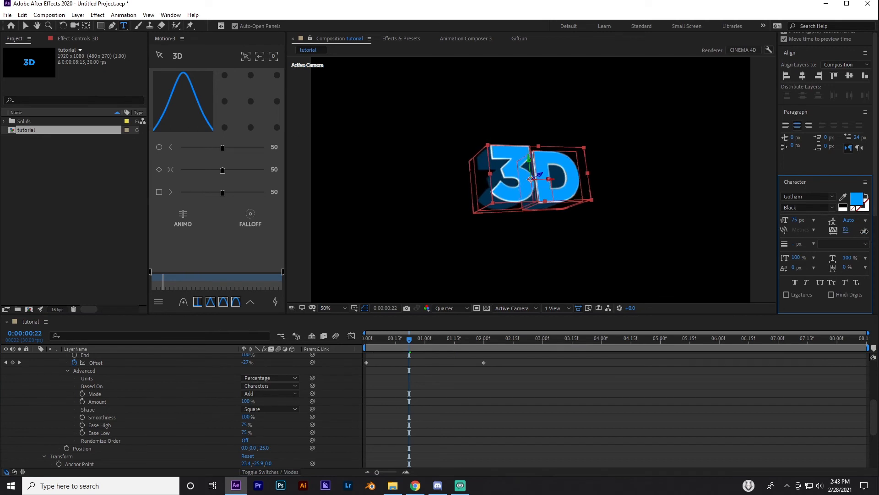
pyautogui.moveTo(409, 339); pyautogui.dragTo(501, 339)
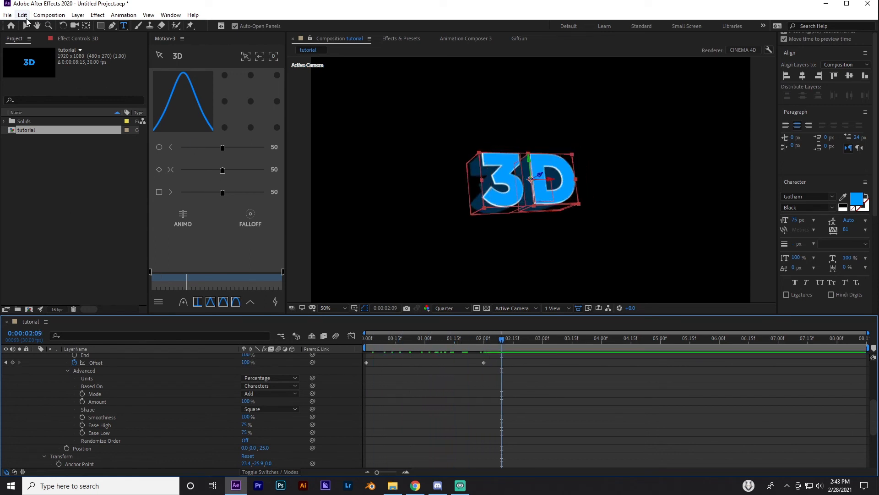
pyautogui.click(25, 26)
pyautogui.click(437, 370)
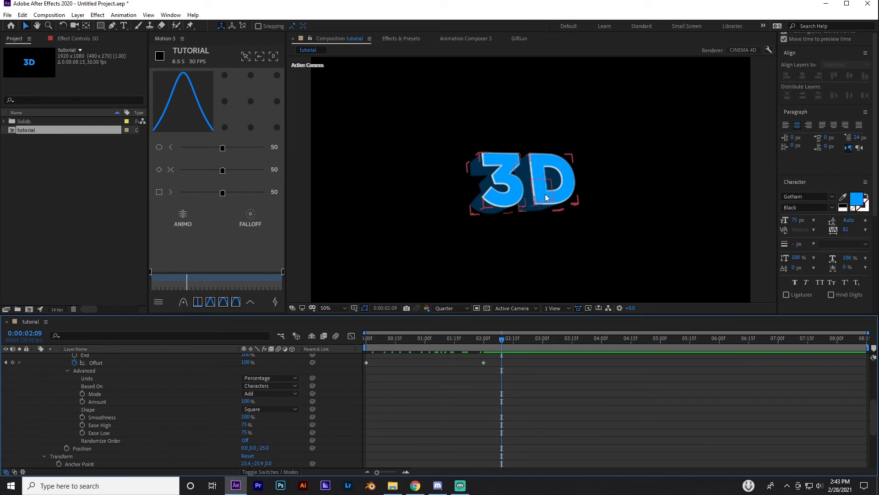
pyautogui.moveTo(527, 339); pyautogui.dragTo(411, 419)
# - Collapse the layer properties and pre-compose the camera, null and text layers into a composition named "3D text"
pyautogui.scroll(10, 375, 417)
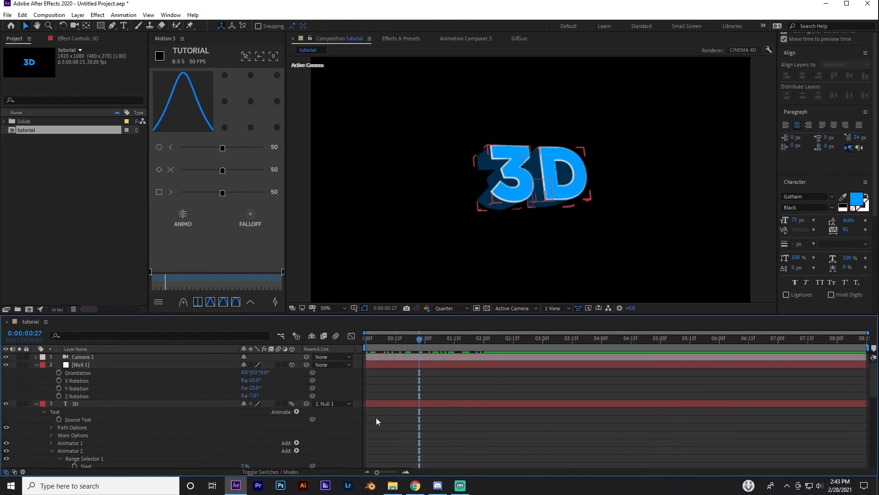
pyautogui.click(36, 403)
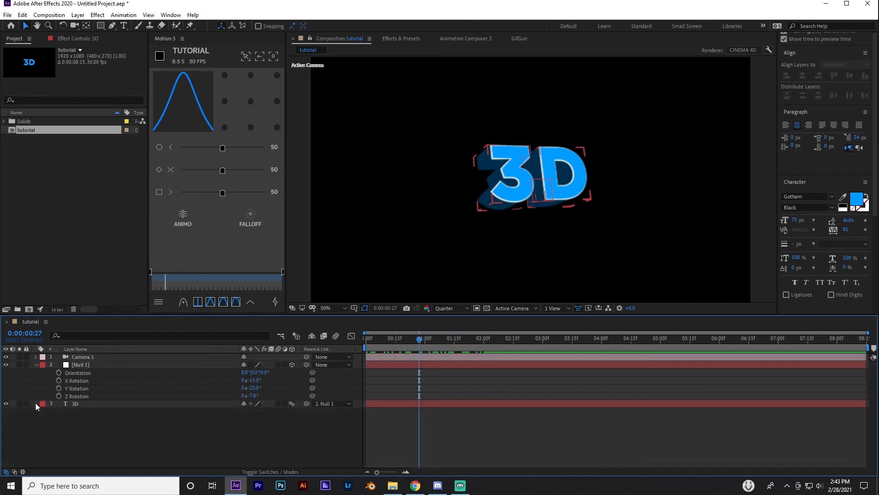
pyautogui.click(36, 365)
pyautogui.moveTo(118, 403); pyautogui.dragTo(86, 355)
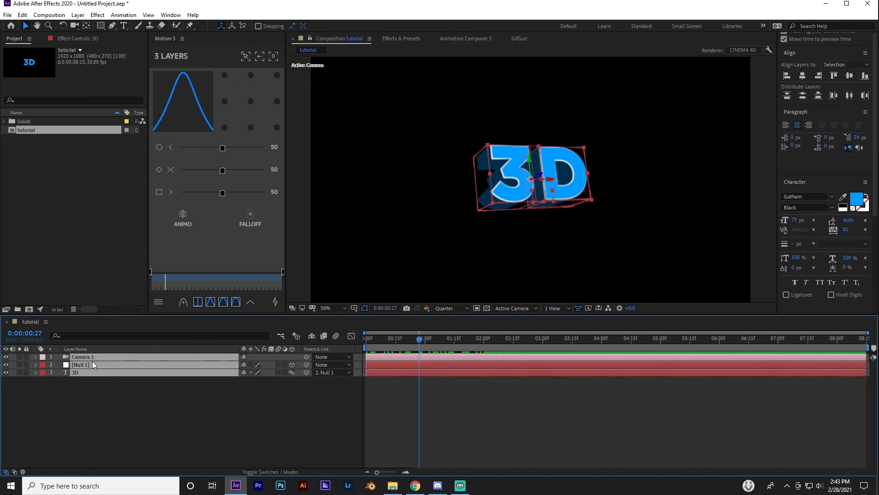
pyautogui.rightClick(92, 361)
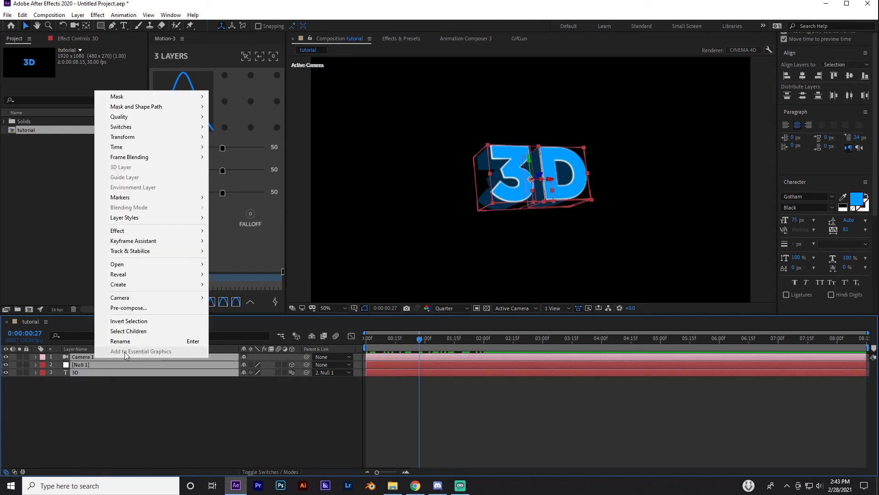
pyautogui.click(135, 308)
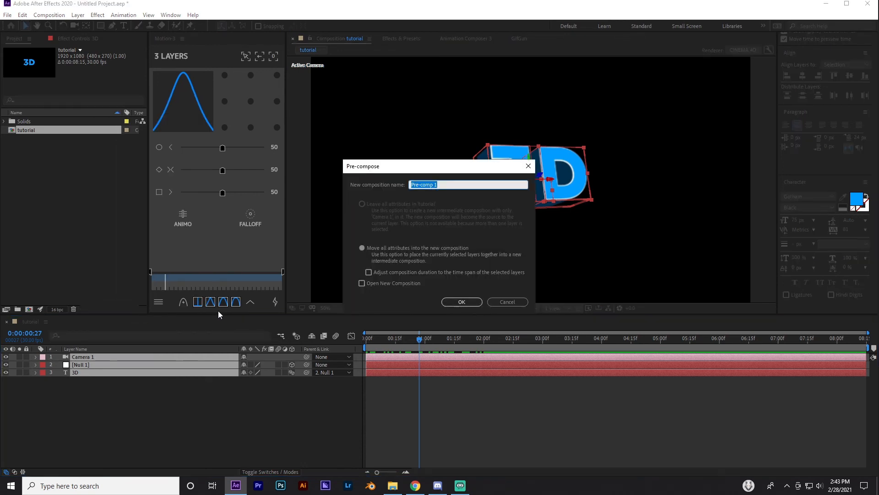
pyautogui.write('3D text')
pyautogui.press('Return')
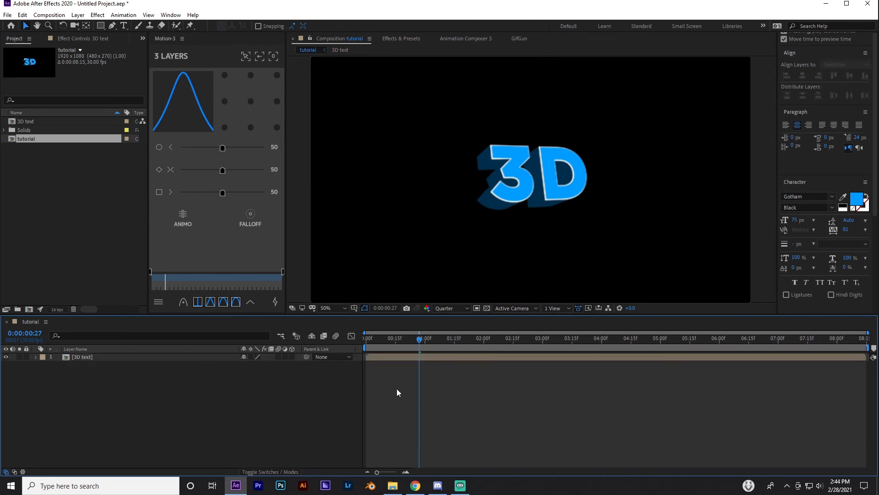
# - Create a dark gray 1920 x 1080 px solid and place it beneath the 3D text pre-comp as a background
pyautogui.hotkey('ctrl', 'y')
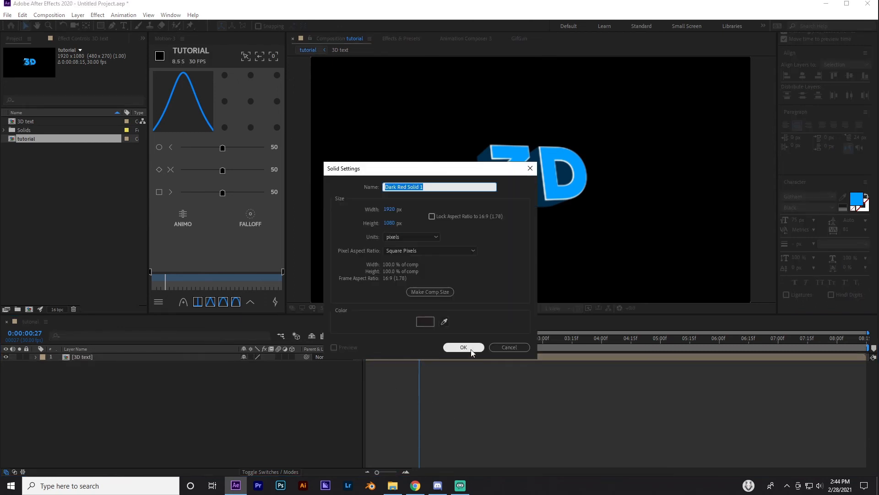
pyautogui.click(425, 322)
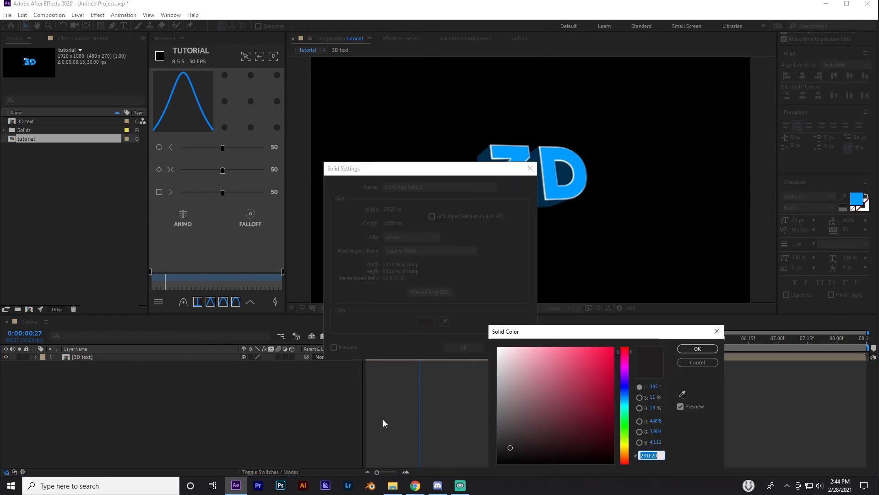
pyautogui.moveTo(499, 450)
pyautogui.mouseDown()
pyautogui.moveTo(505, 460)
pyautogui.moveTo(483, 451)
pyautogui.mouseUp()
pyautogui.click(693, 350)
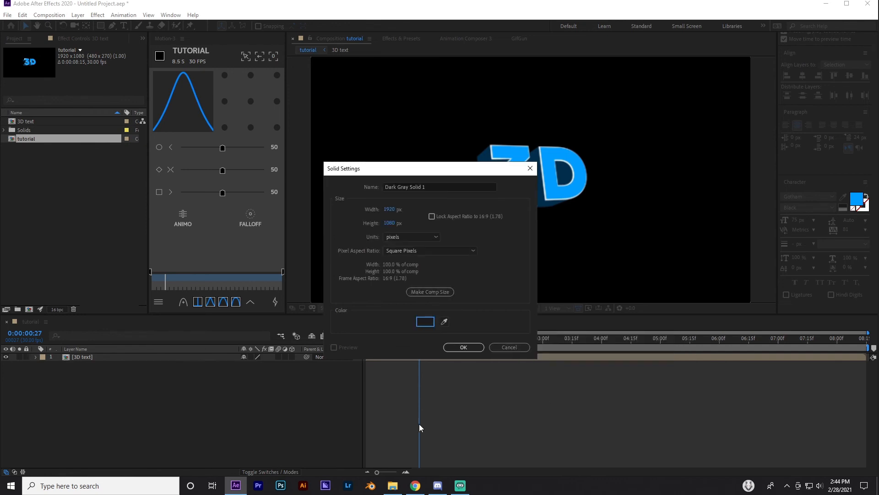
pyautogui.click(455, 348)
pyautogui.moveTo(207, 369); pyautogui.dragTo(202, 385)
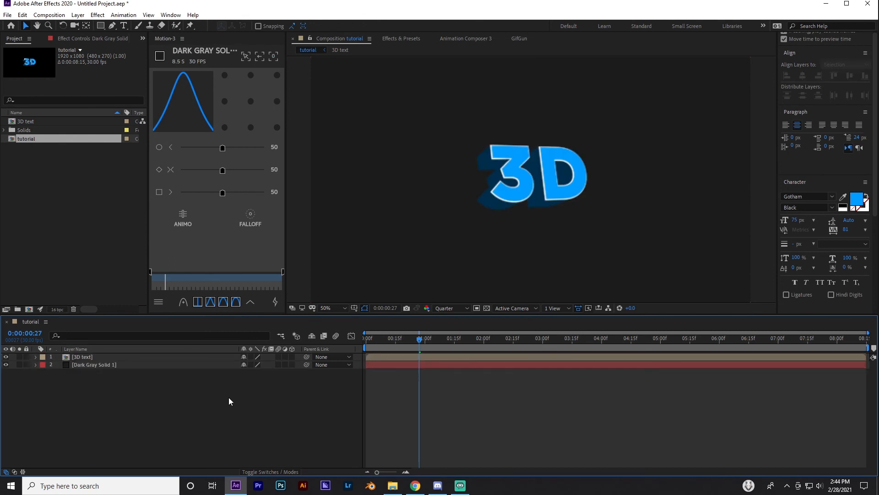
# - Switch the preview resolution to Full and apply the Drop Shadow effect to the 3D text layer
pyautogui.click(446, 308)
pyautogui.click(451, 330)
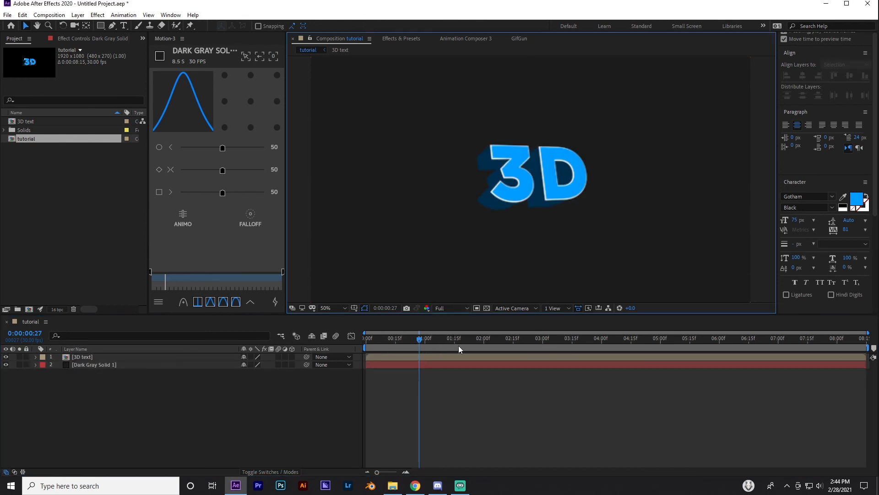
pyautogui.click(388, 357)
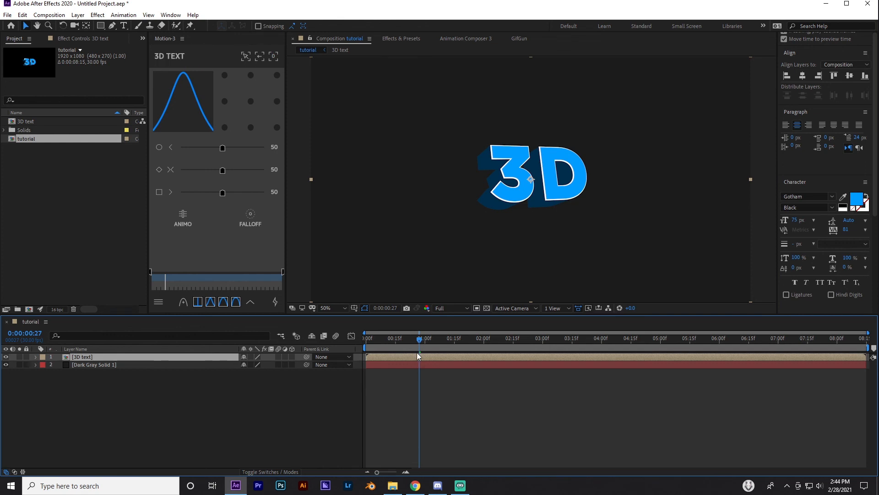
pyautogui.hotkey('ctrl', 'space')
pyautogui.write('drop')
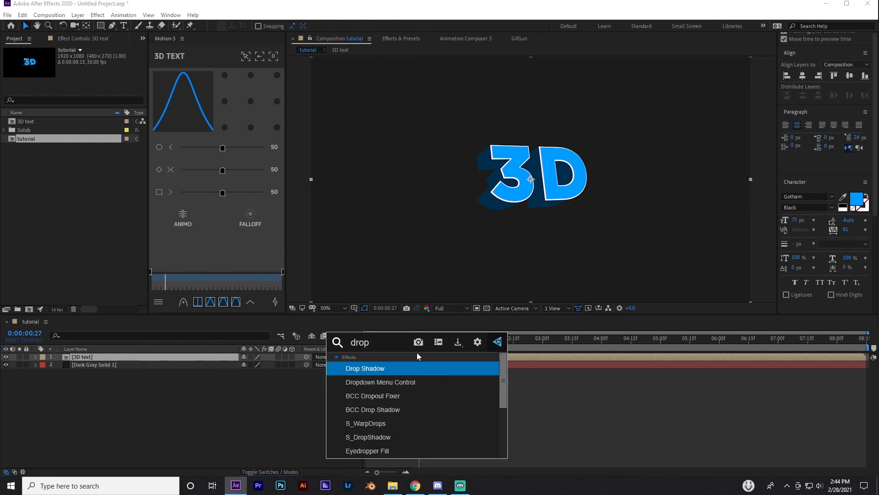
pyautogui.click(395, 366)
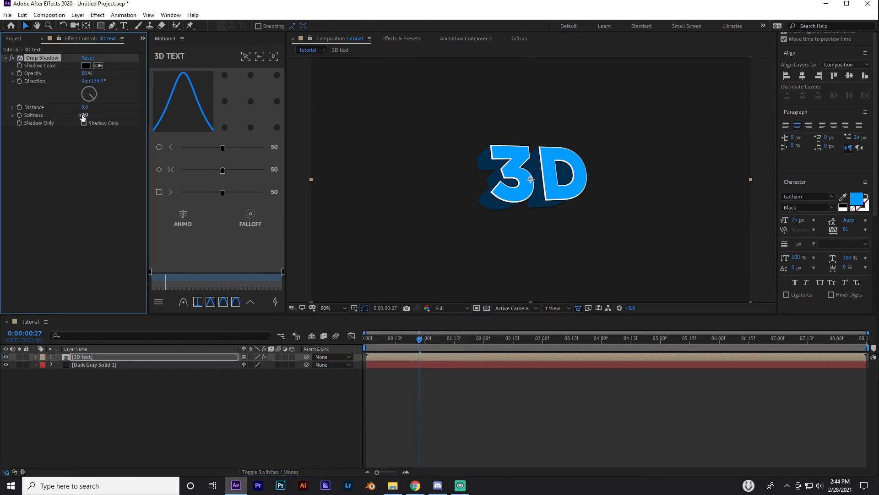
# - Set the Drop Shadow's distance to 40 and its direction to 225°, then deselect the 3D text layer
pyautogui.moveTo(85, 107); pyautogui.dragTo(100, 107)
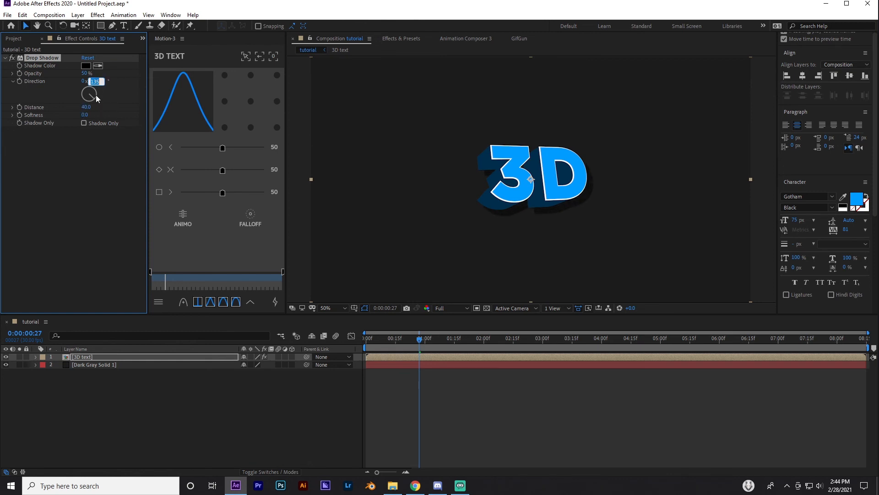
pyautogui.write('225')
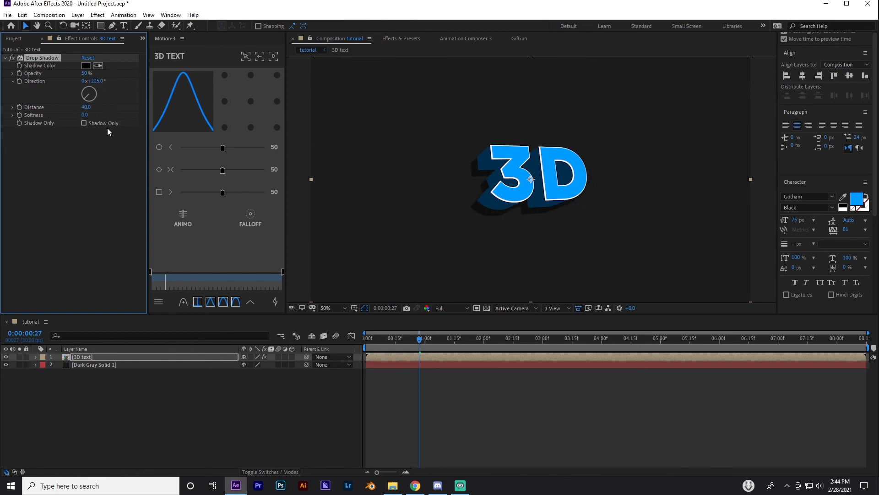
pyautogui.press('Return')
pyautogui.click(400, 356)
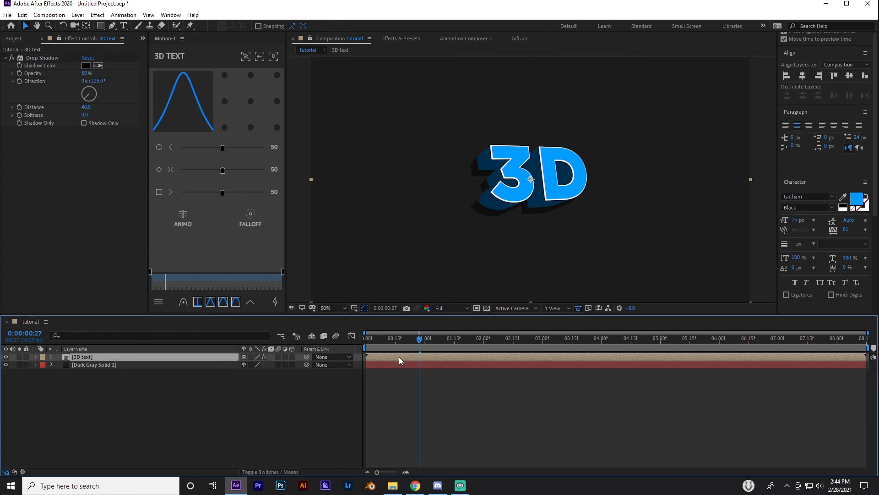
pyautogui.click(395, 403)
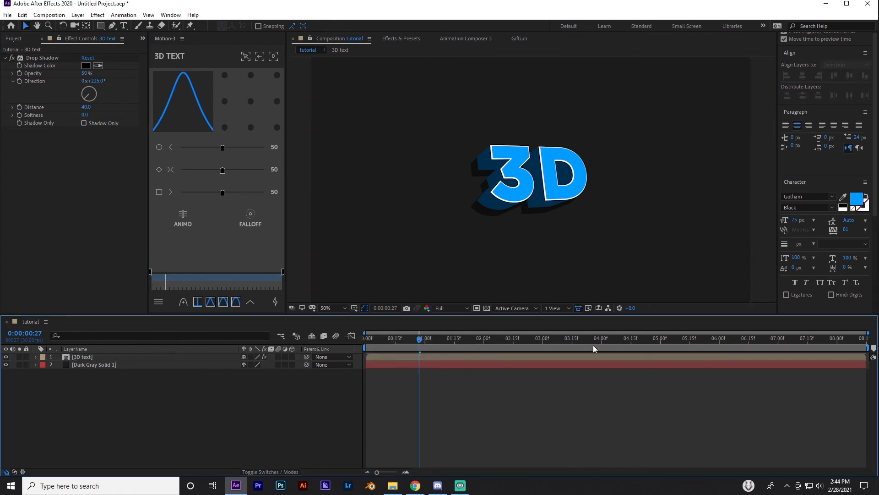
# - Check the shadowed text at a smaller view size and scrub through its animation to 0:00:01:09
pyautogui.scroll(-3, 459, 286)
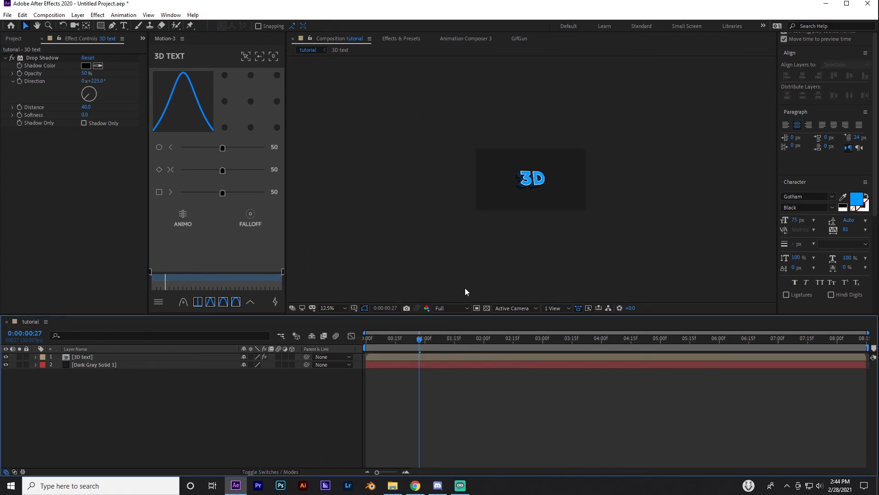
pyautogui.scroll(3, 465, 287)
pyautogui.moveTo(389, 338); pyautogui.dragTo(443, 339)
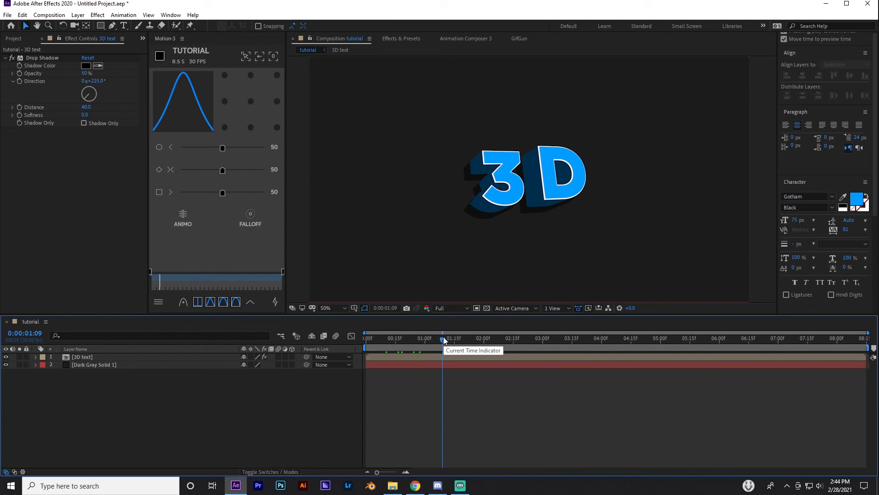